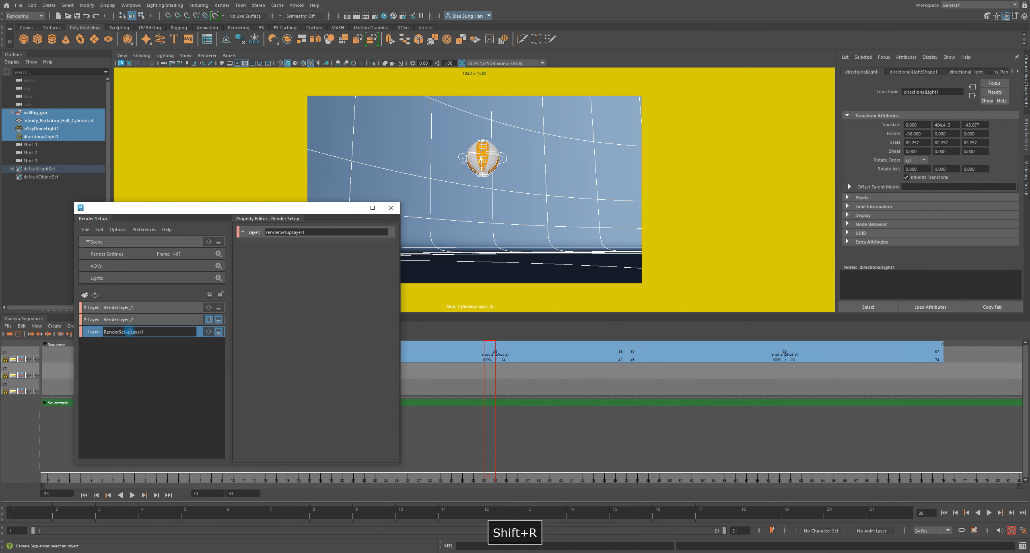
- Rename the new third render layer as RenderLayer_3
key(BackSpace)
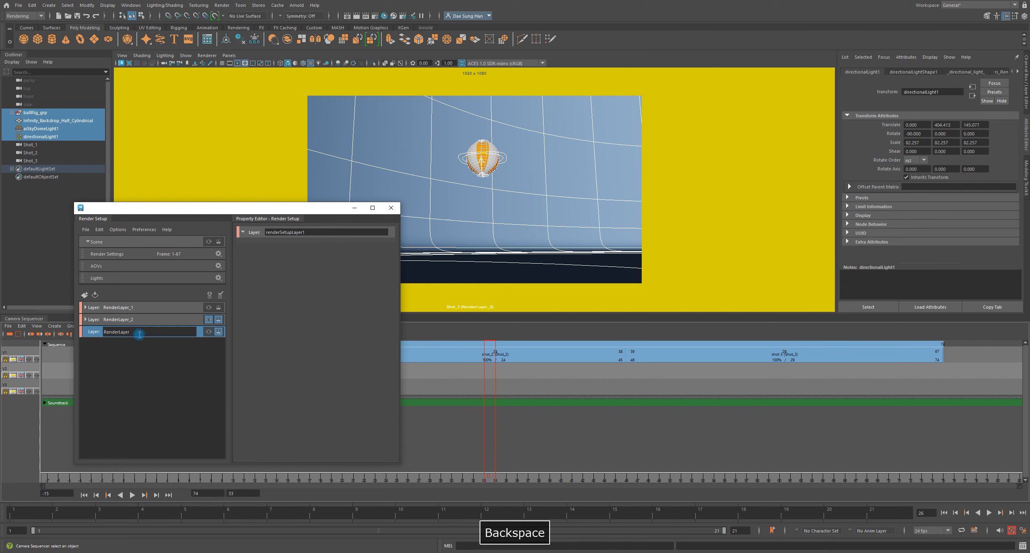
text(_3)
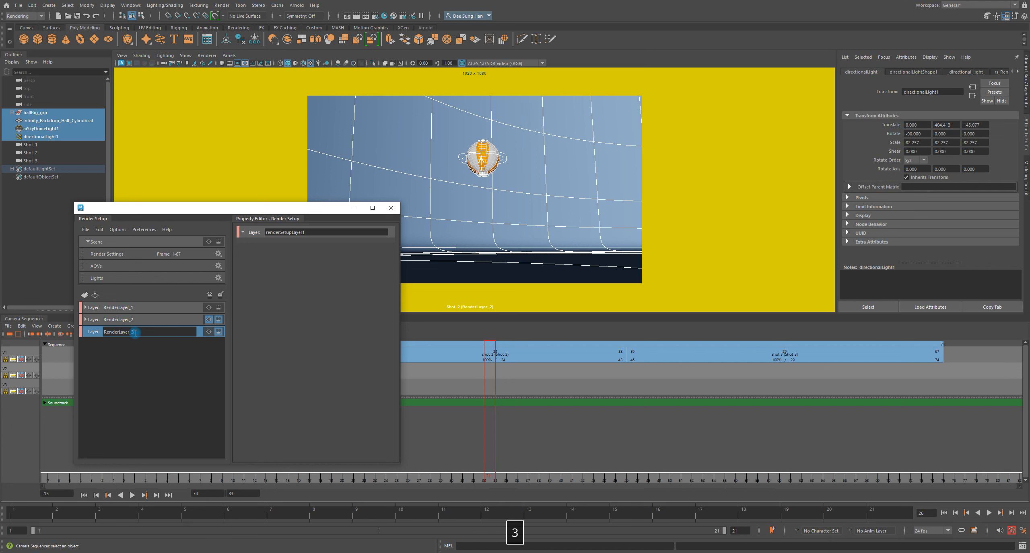
key(Return)
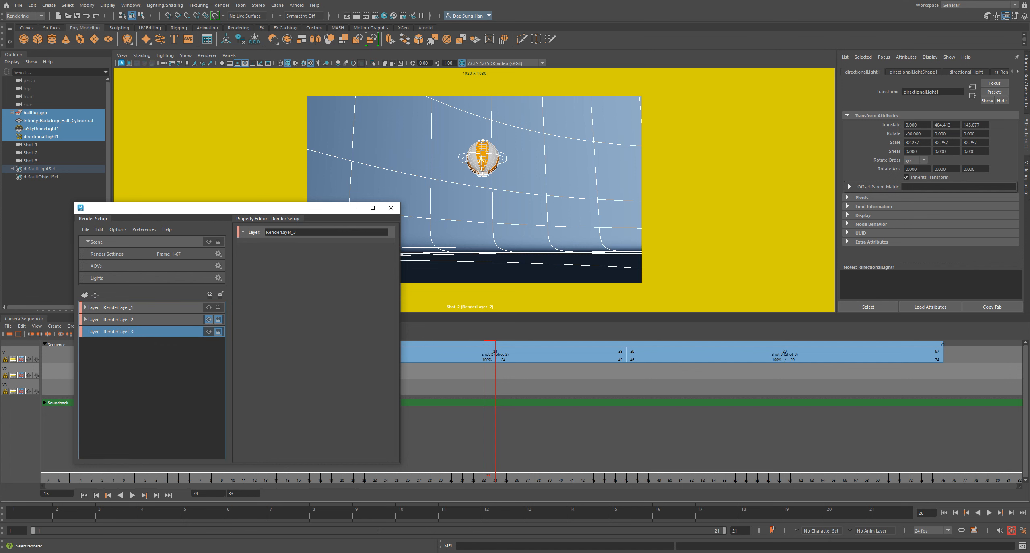
- Mark RenderLayer_1 as renderable and make RenderLayer_3 the visible, selected layer
drag(0, 94, 805, 95)
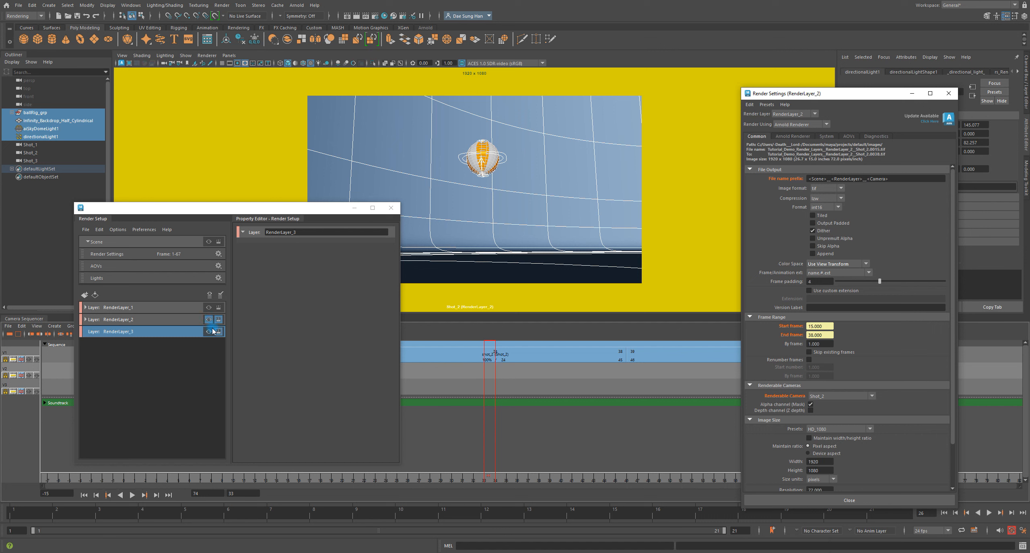
click(219, 308)
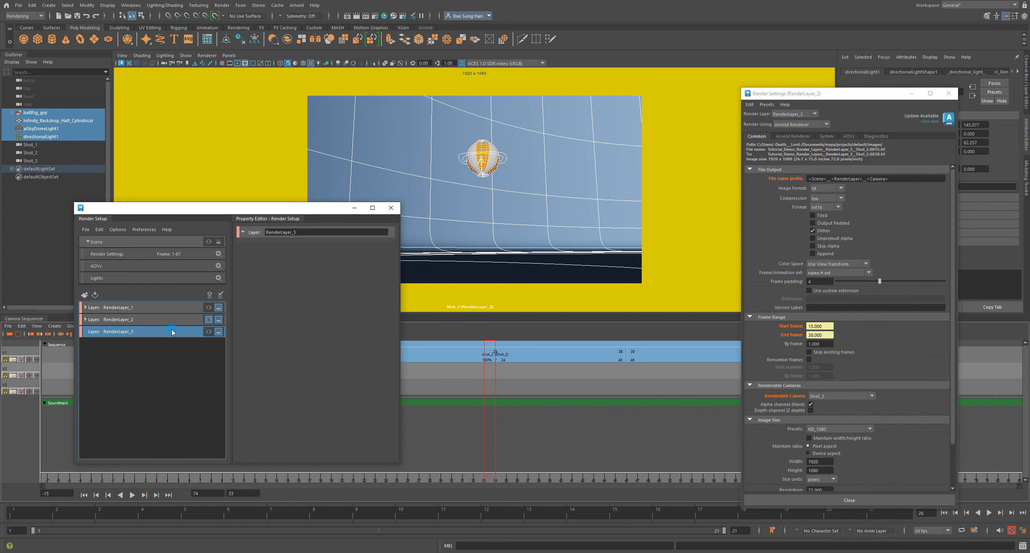
click(209, 332)
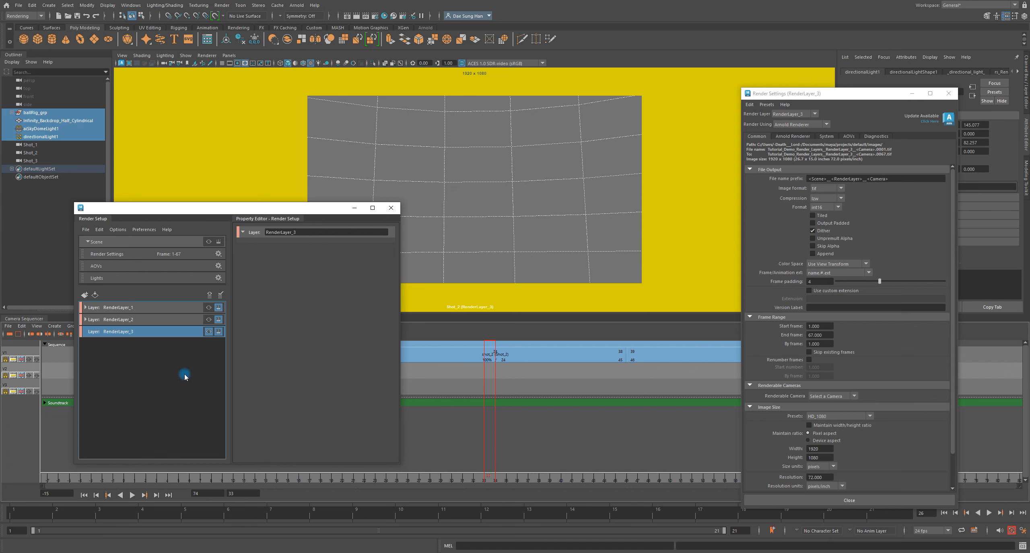
click(92, 342)
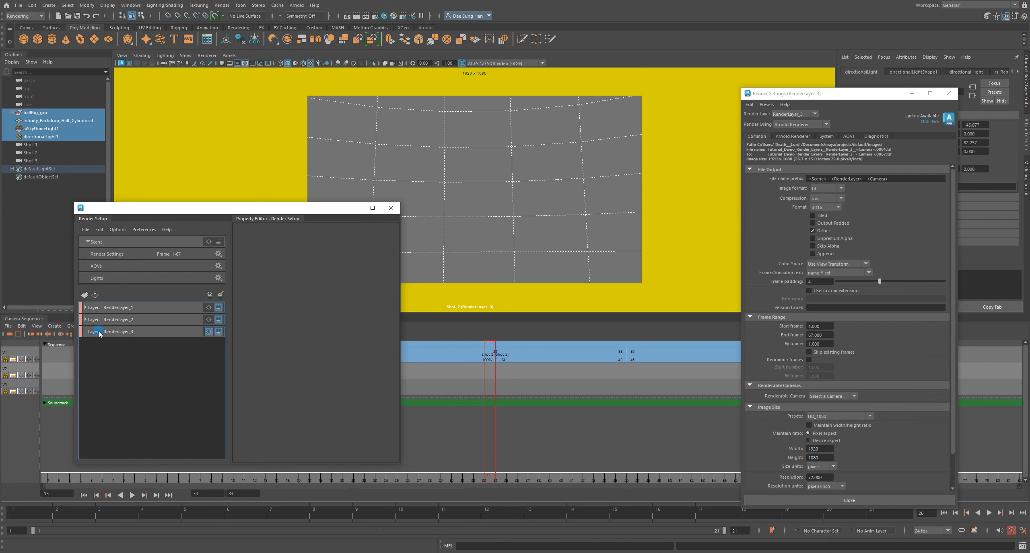
click(120, 334)
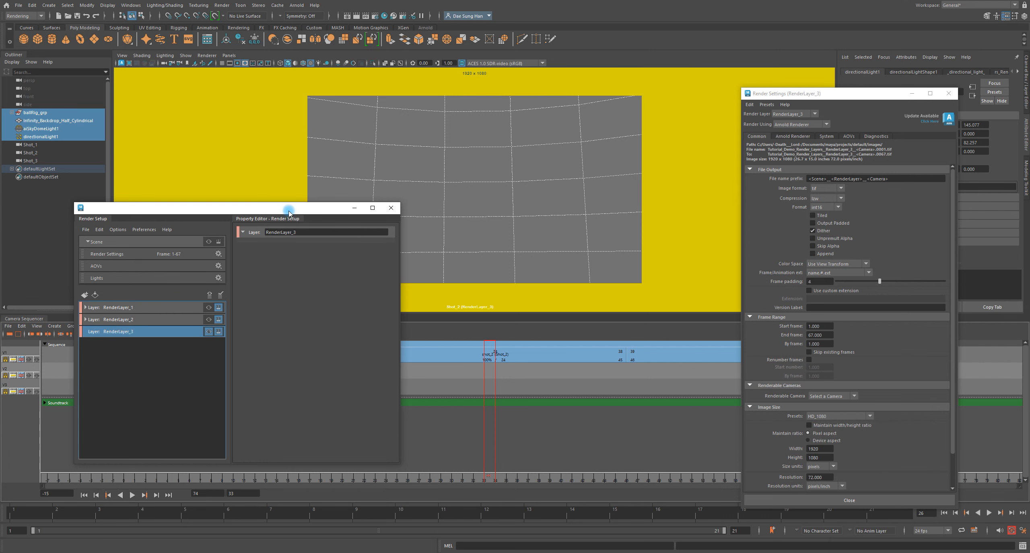
- Create an absolute override for the file name prefix on the visible RenderLayer_3
drag(834, 95, 617, 92)
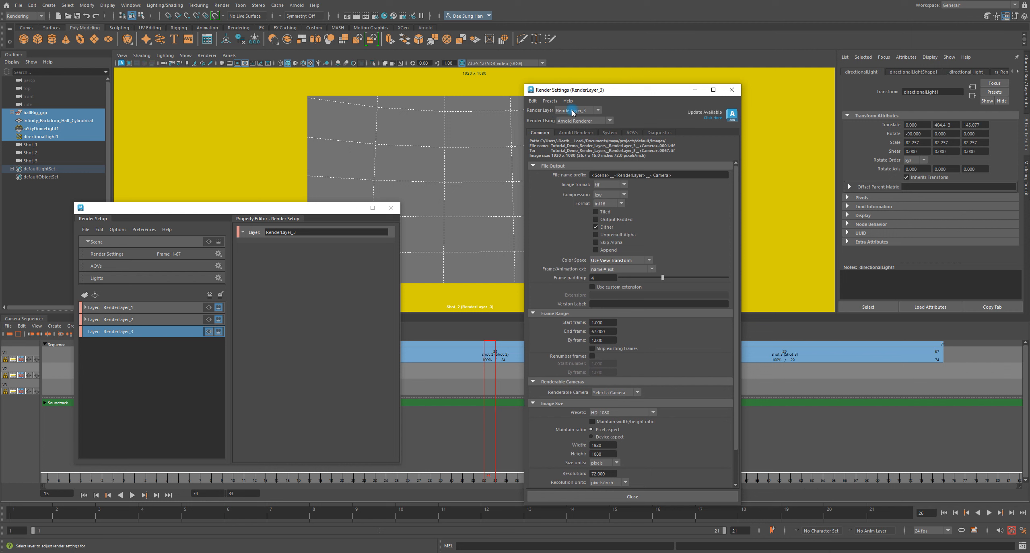
right_click(559, 176)
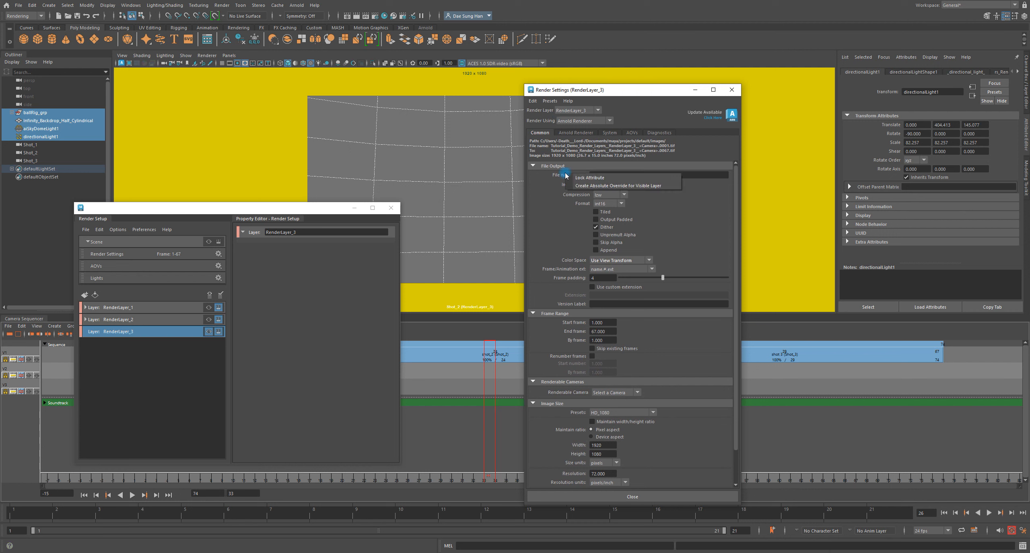
click(614, 185)
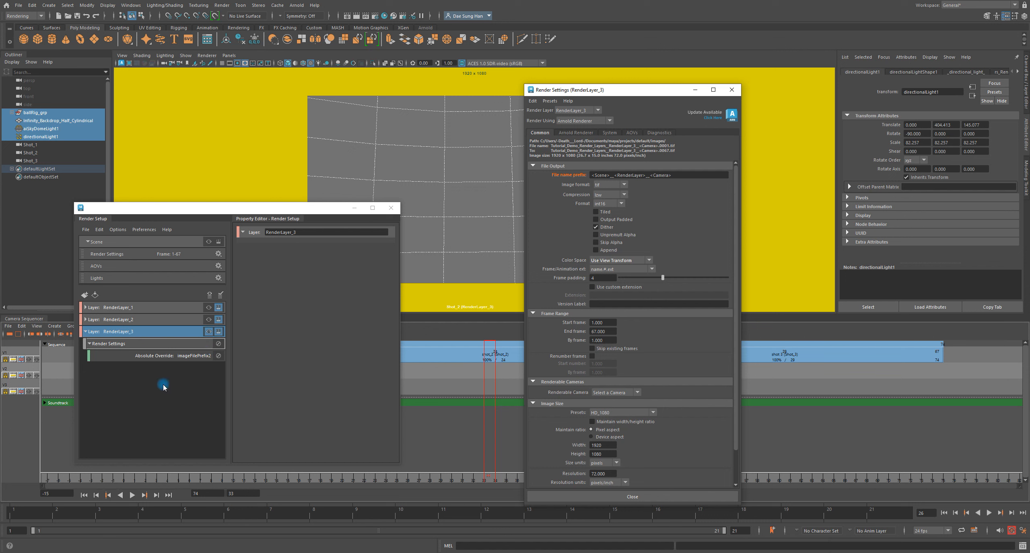
click(692, 177)
key(Return)
- Create absolute overrides for the start frame and end frame on RenderLayer_3
right_click(571, 324)
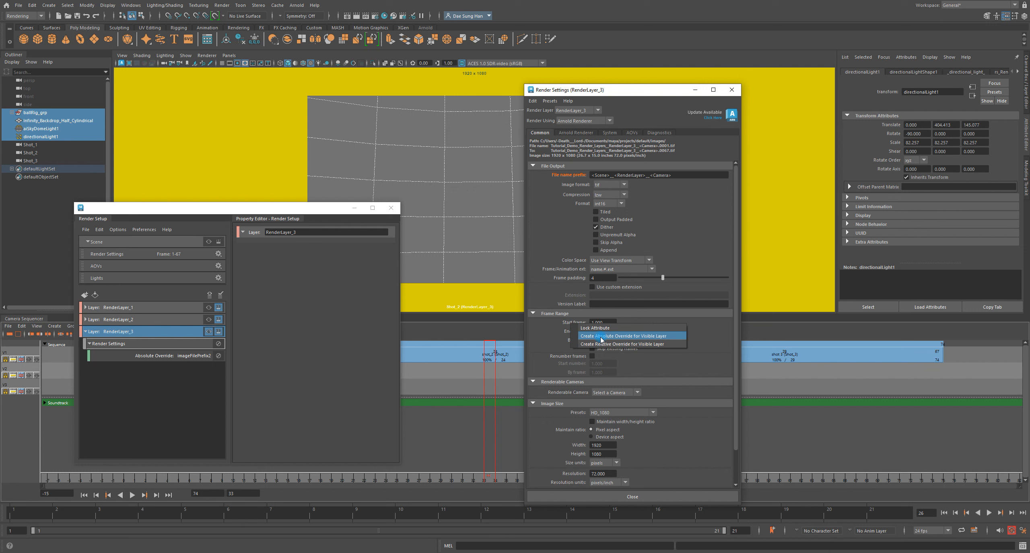
click(601, 337)
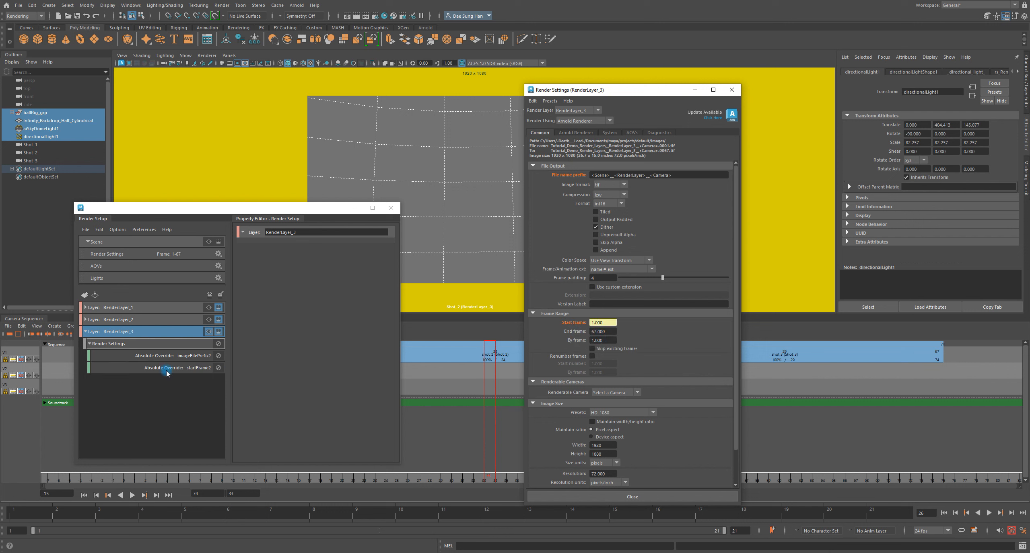
right_click(579, 333)
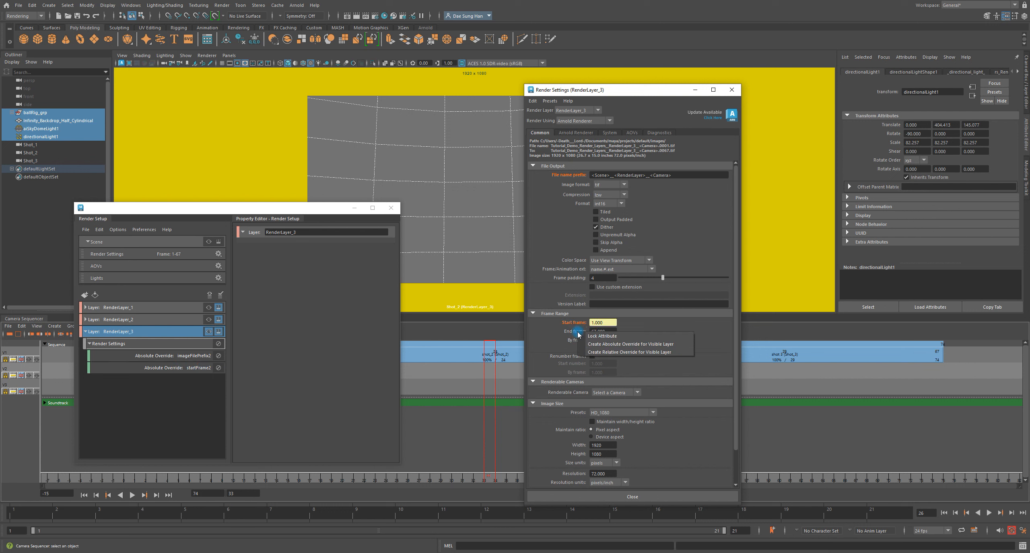
click(637, 344)
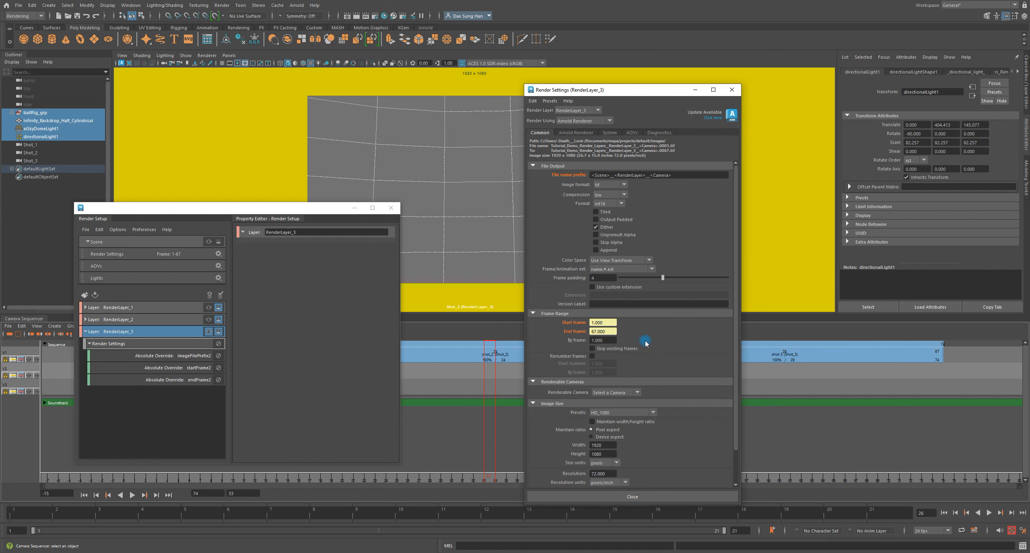
- Set RenderLayer_3's start frame to 39 to match the third shot, and check its start and end frame overrides
drag(640, 91, 842, 385)
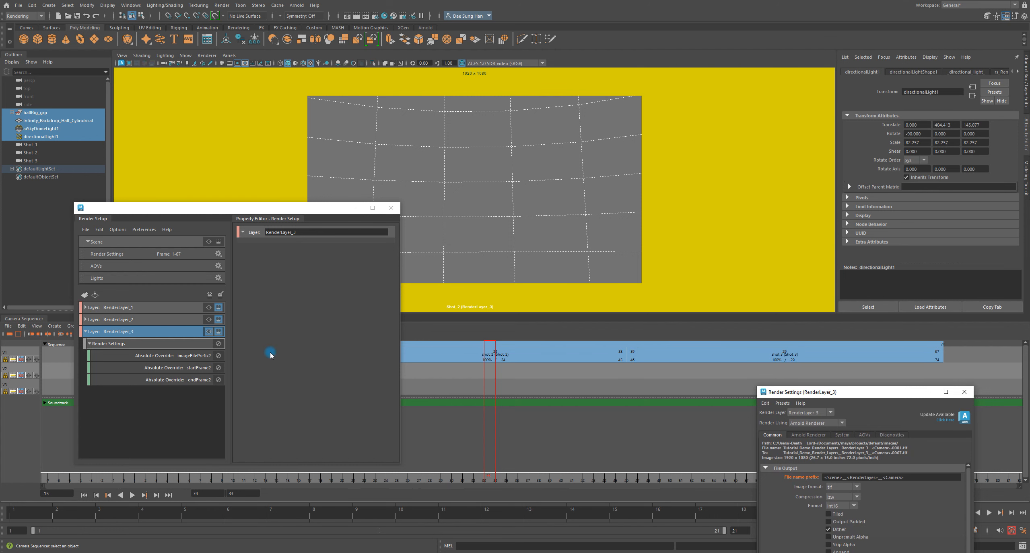
drag(832, 395, 528, 116)
double_click(531, 344)
text(39)
key(Return)
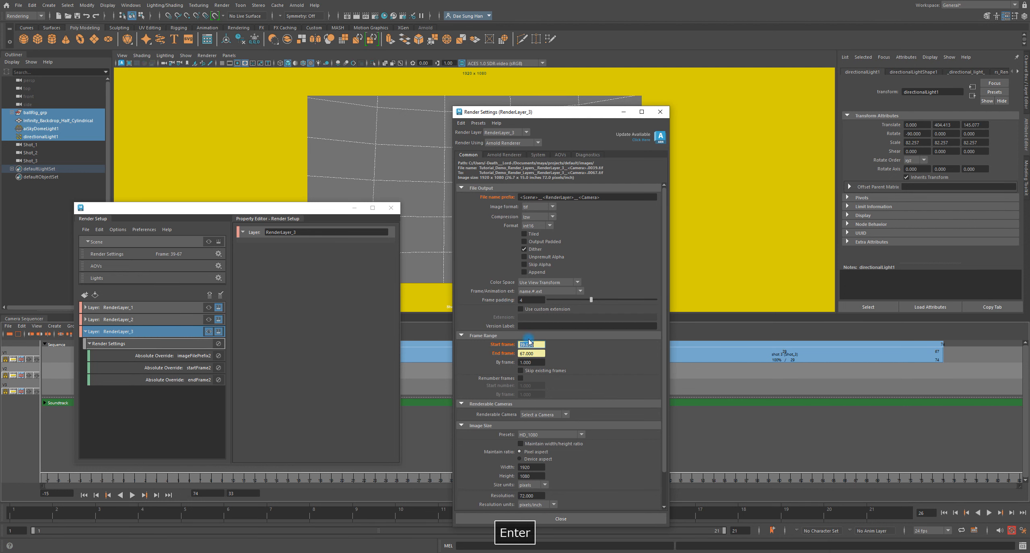
drag(599, 112, 721, 393)
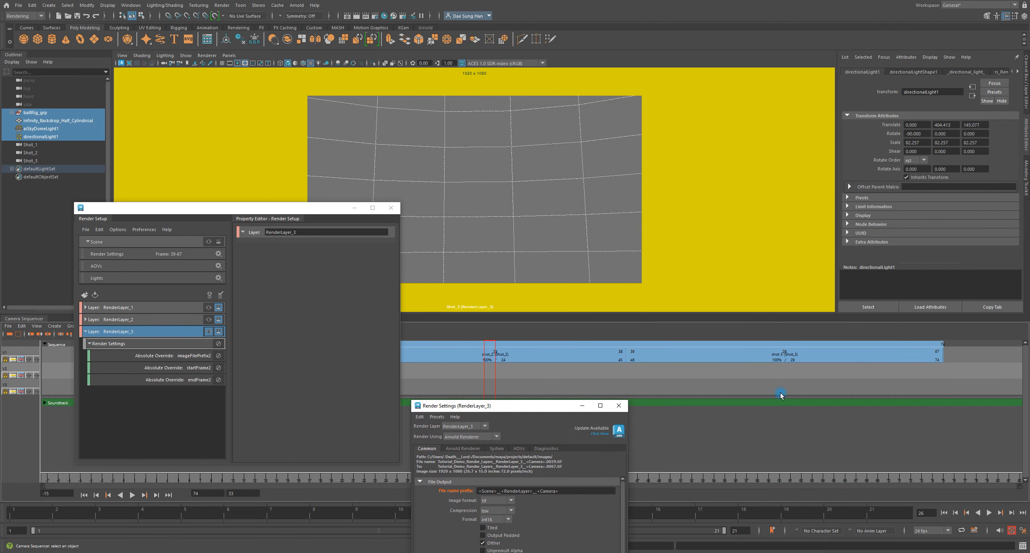
drag(536, 407, 657, 97)
key(Tab)
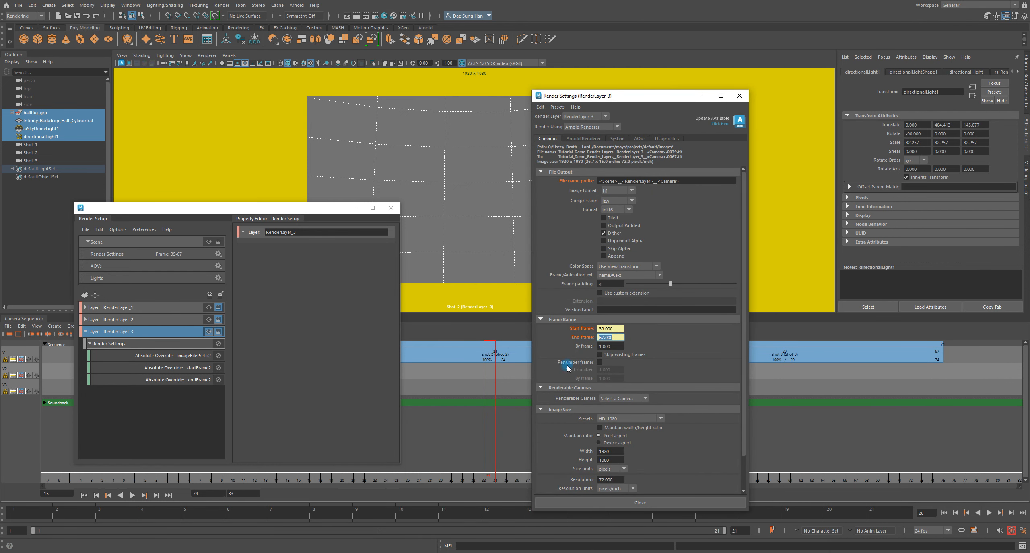
click(190, 369)
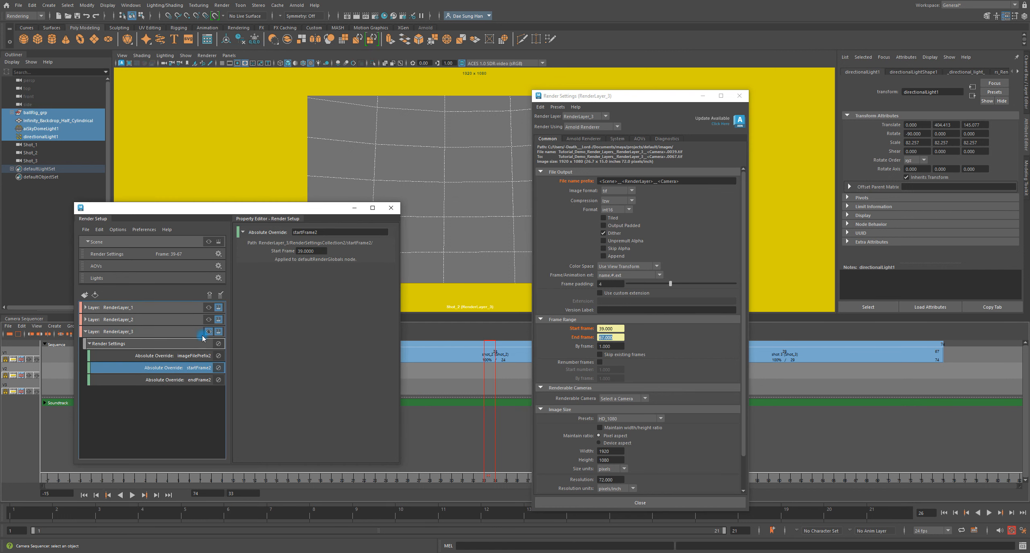
click(197, 380)
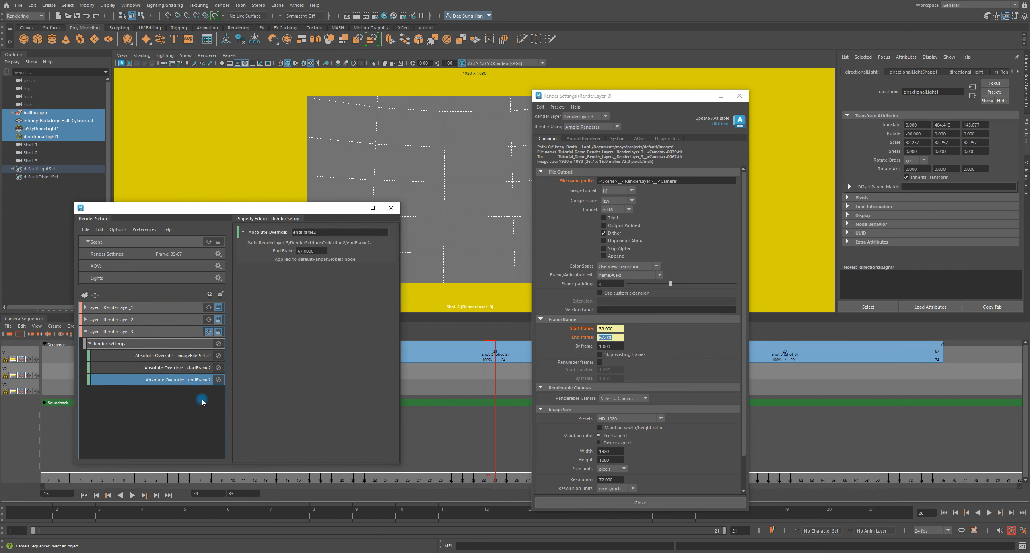
click(112, 332)
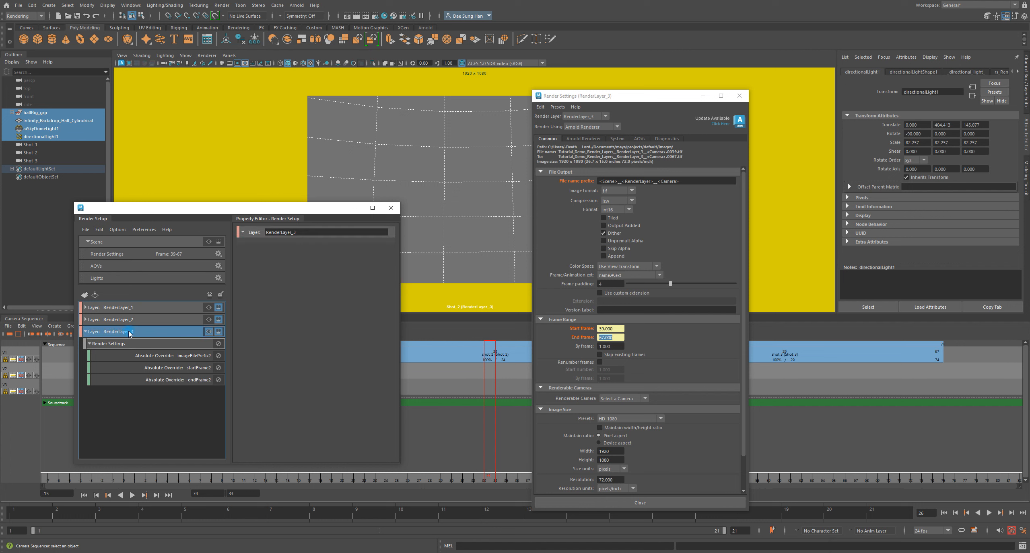
- Choose Shot_3 as RenderLayer_3's renderable camera, create an absolute override for it, and collapse the layer's override groups
scroll(657, 356, down, 2)
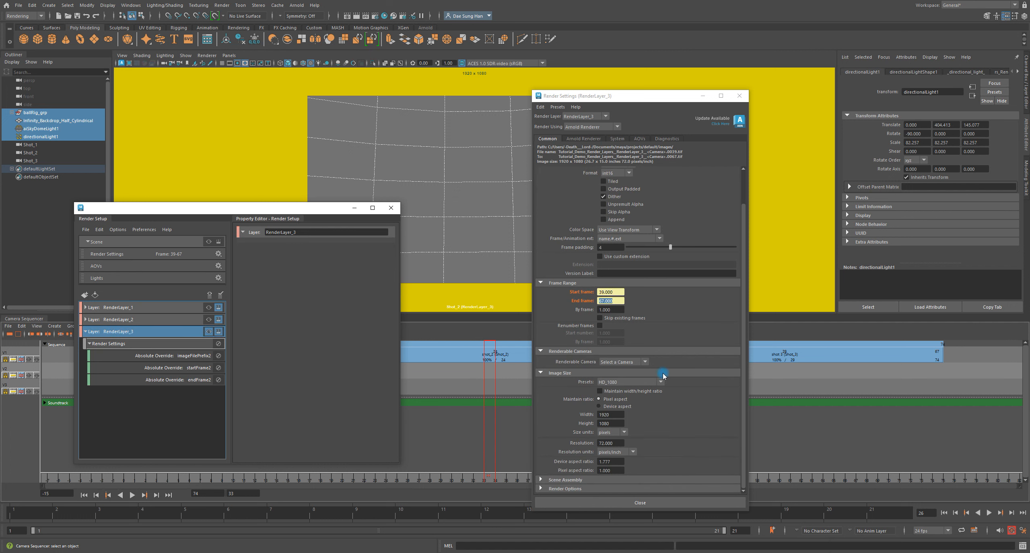
click(643, 363)
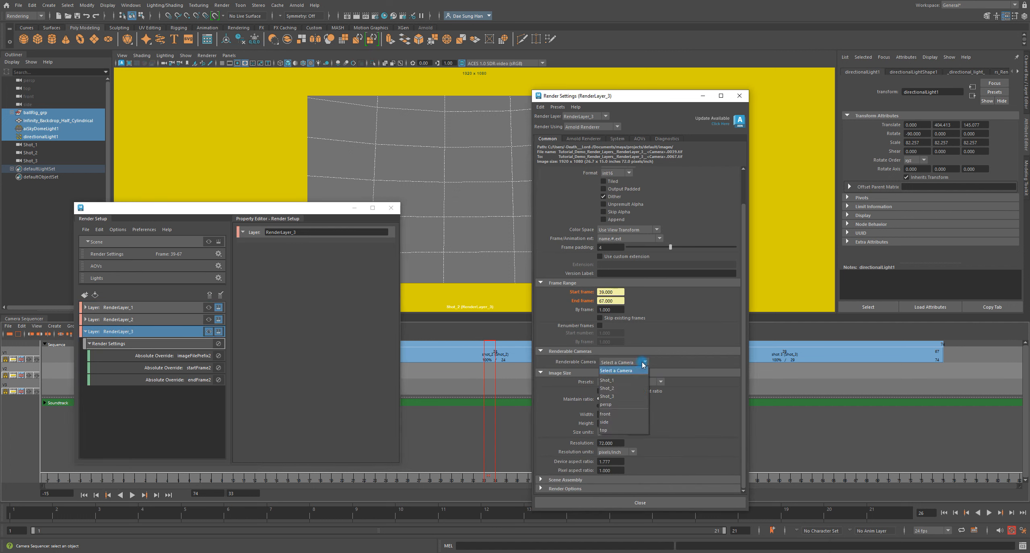
click(617, 396)
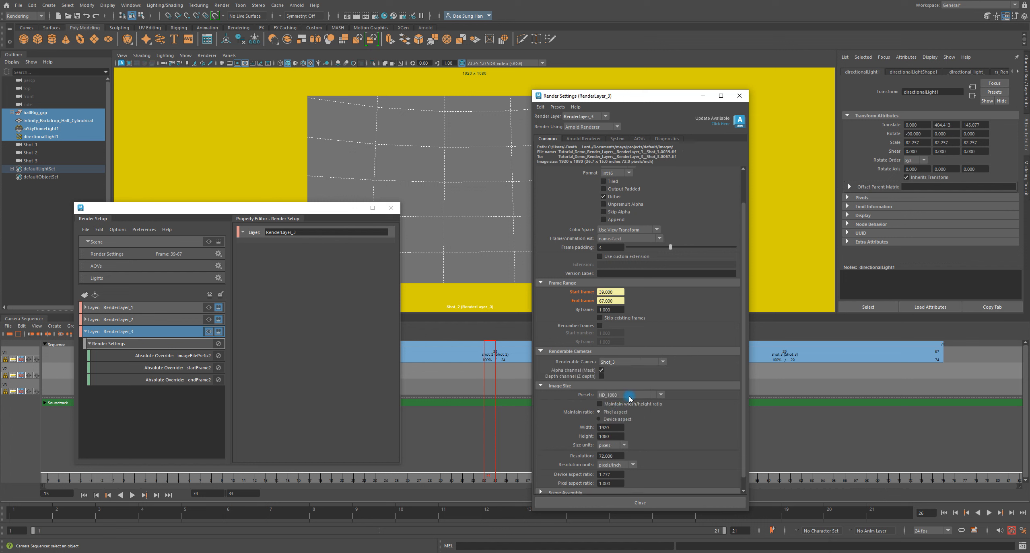
right_click(584, 364)
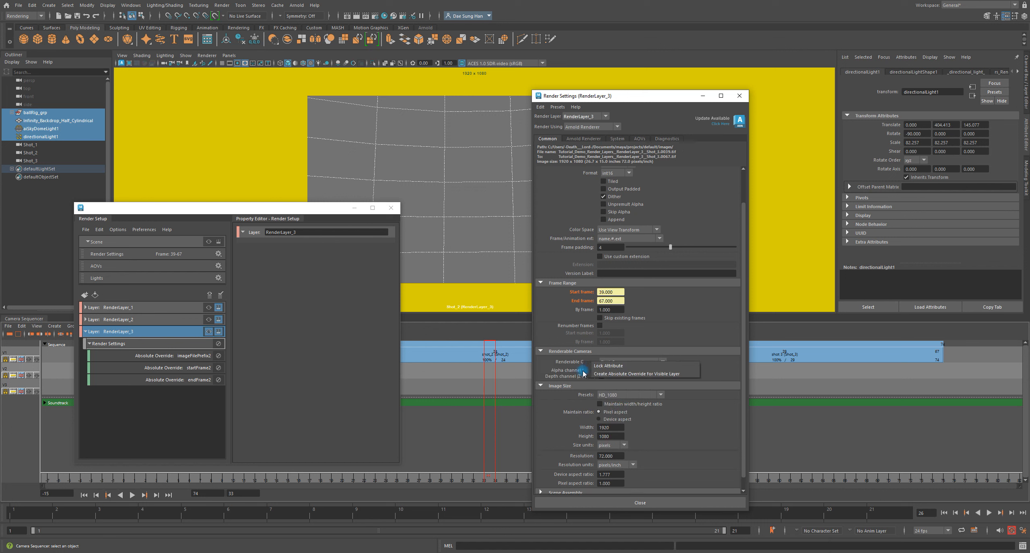
click(627, 375)
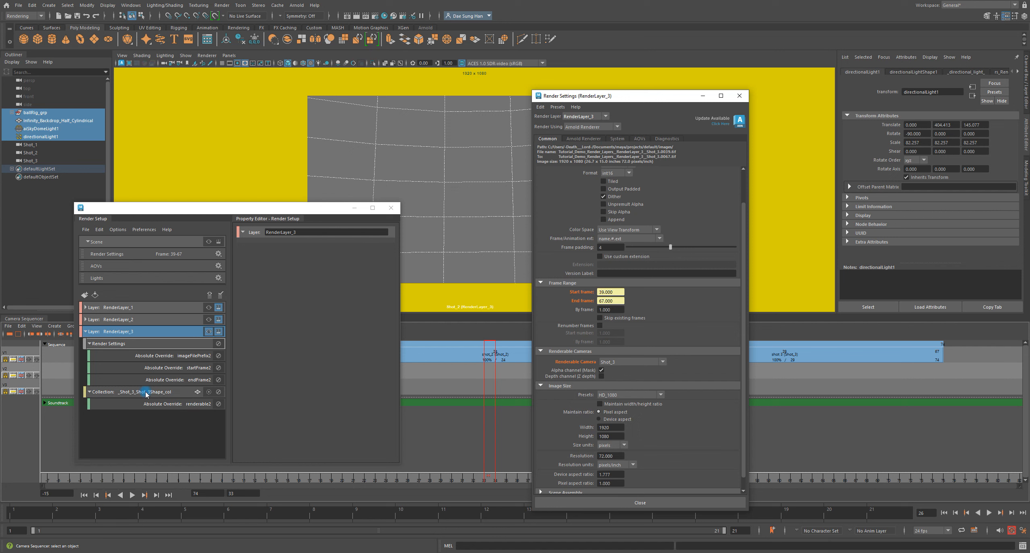
click(89, 392)
click(89, 344)
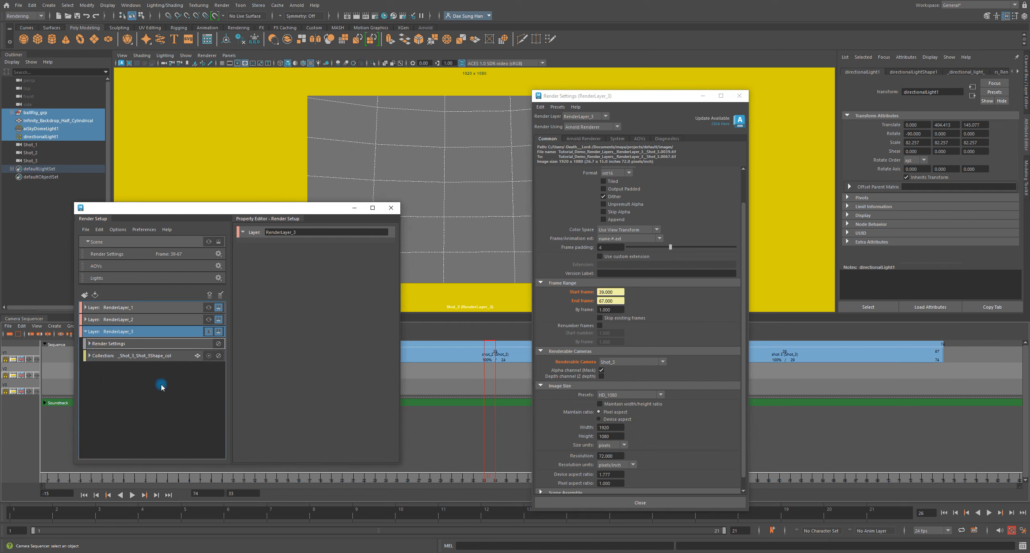
- Create a collection in RenderLayer_3 and add ballRig_grp, Infinity_Backdrop_Half_Cylindrical, aiSkyDomeLight1 and directionalLight1 to it
drag(622, 102, 834, 150)
click(200, 382)
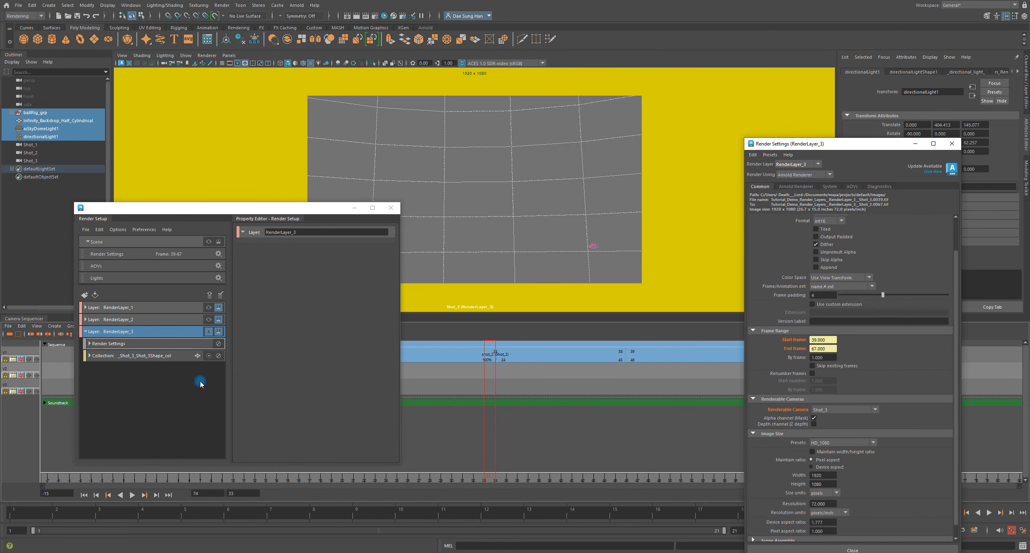
click(140, 335)
right_click(139, 335)
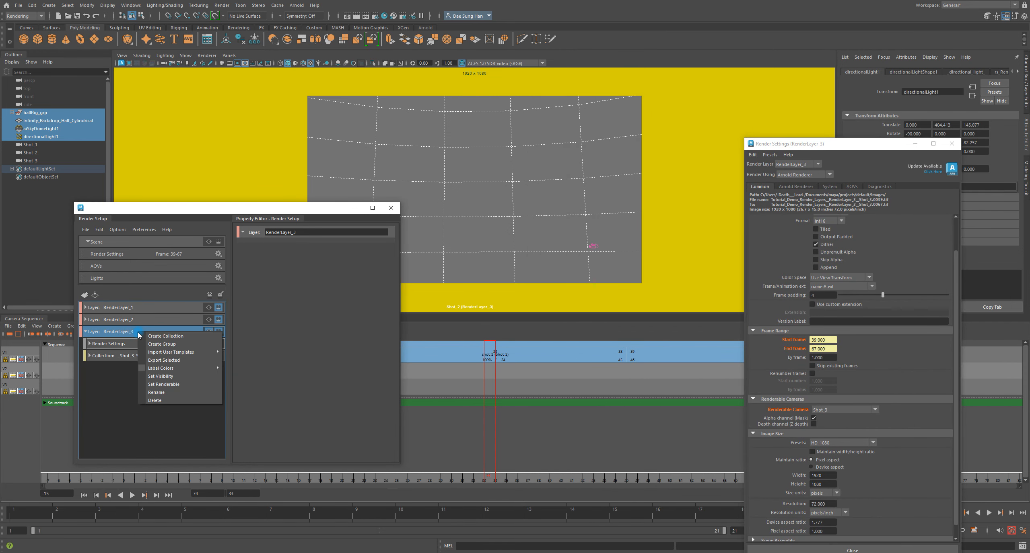
click(195, 336)
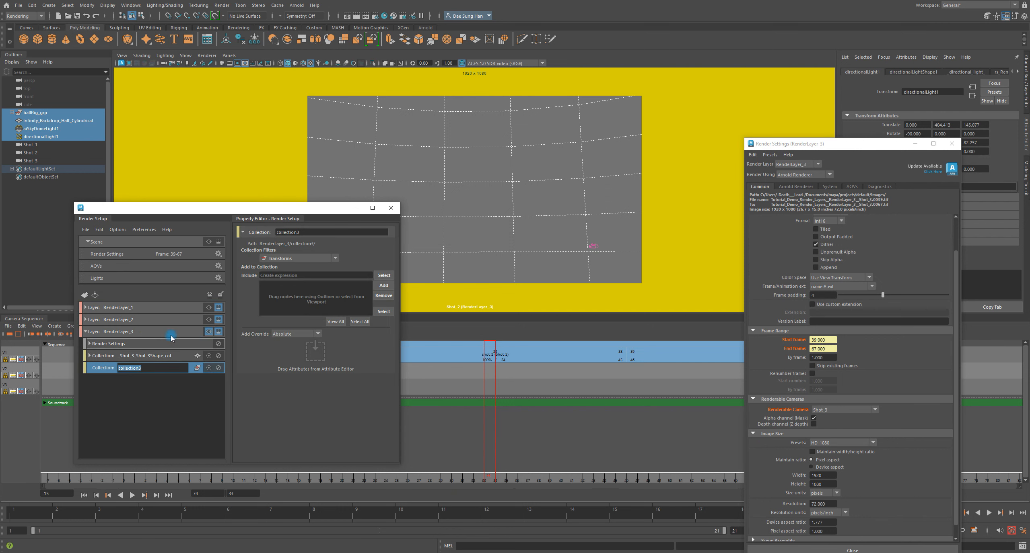
click(148, 403)
click(161, 373)
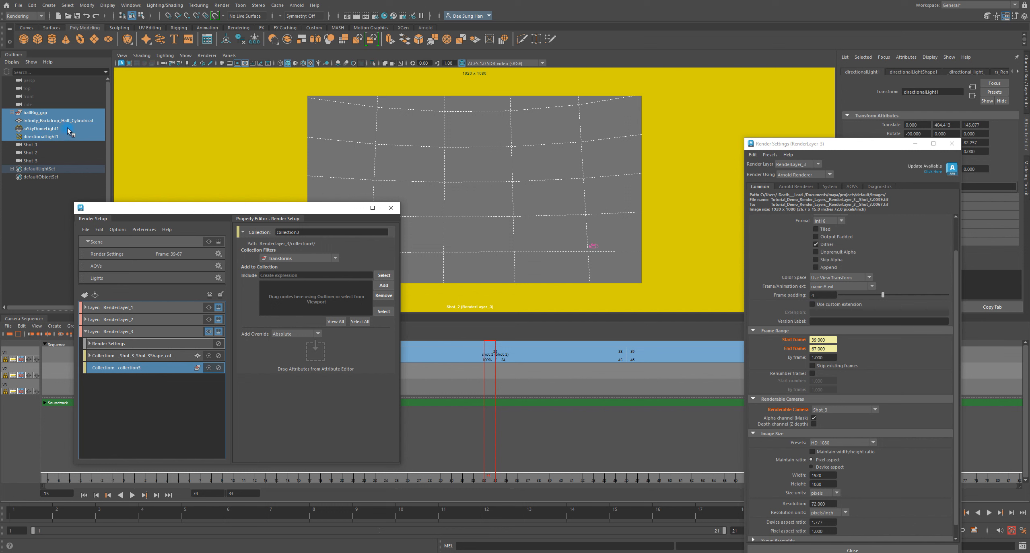
drag(6, 120, 354, 297)
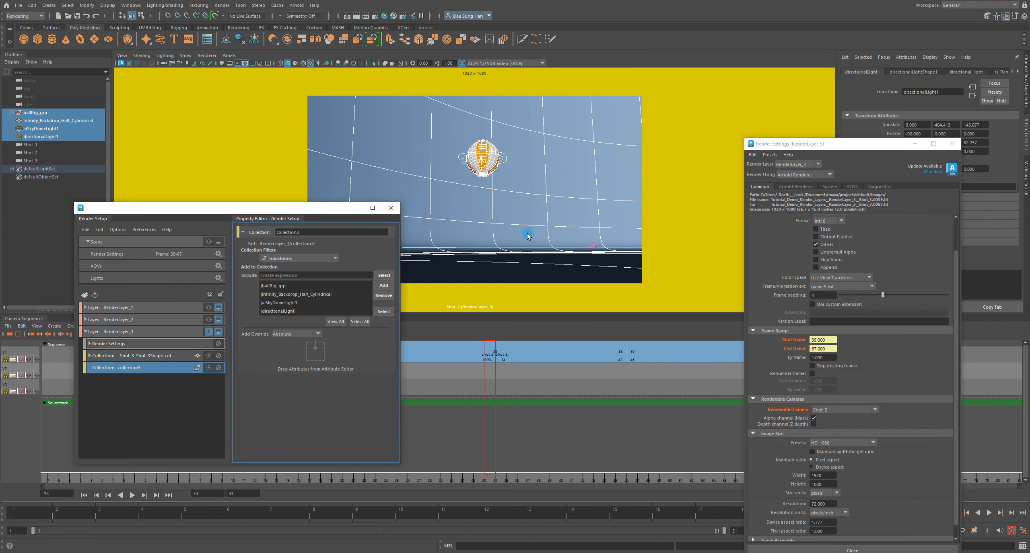
- Scrub the camera sequencer to the third shot and examine the shot_1 and shot_2 clips
drag(492, 478, 653, 479)
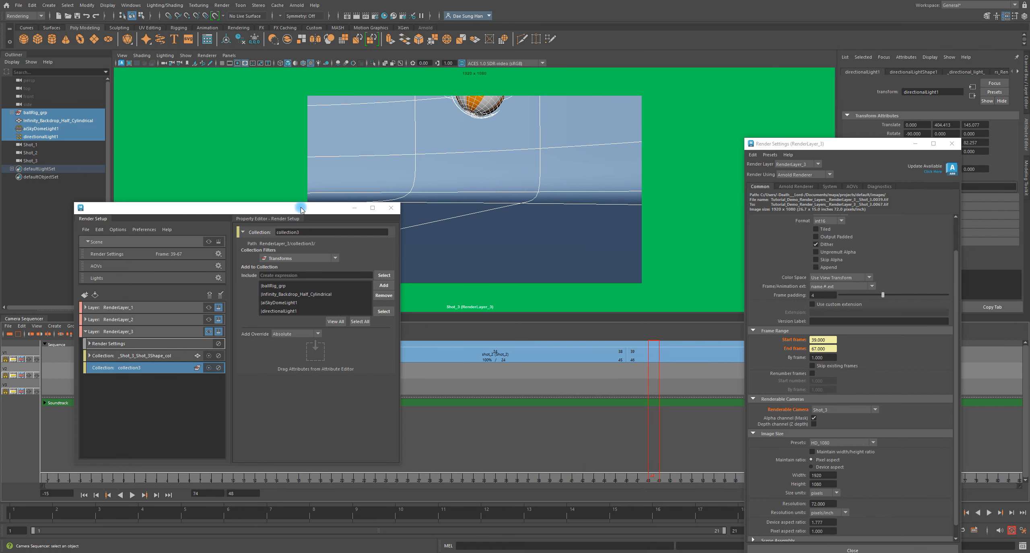
drag(301, 209, 317, 409)
click(293, 354)
click(424, 359)
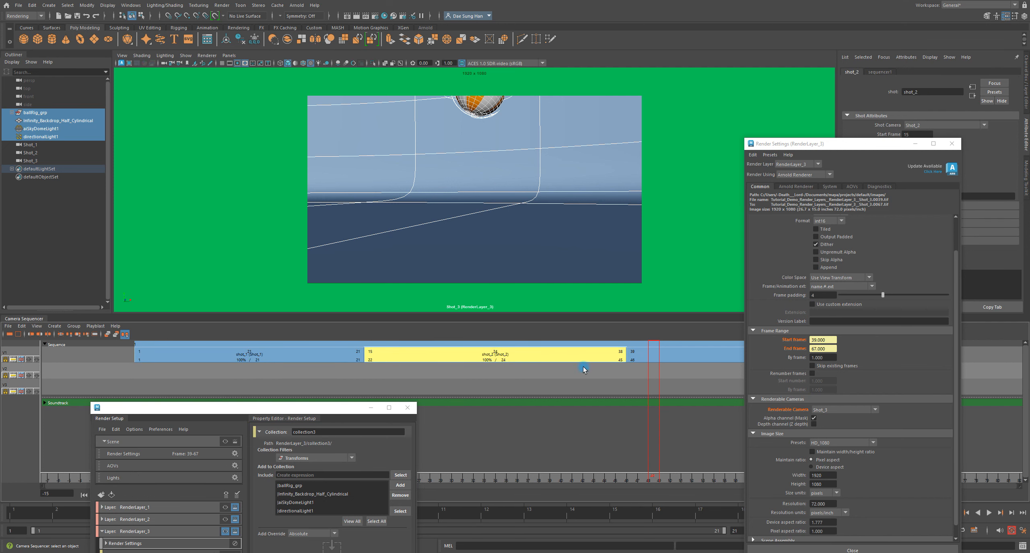
- Move the shot_2 clip onto the second track overlapping shot_1, play the sequence, and return the clip to its place after shot_1
click(660, 357)
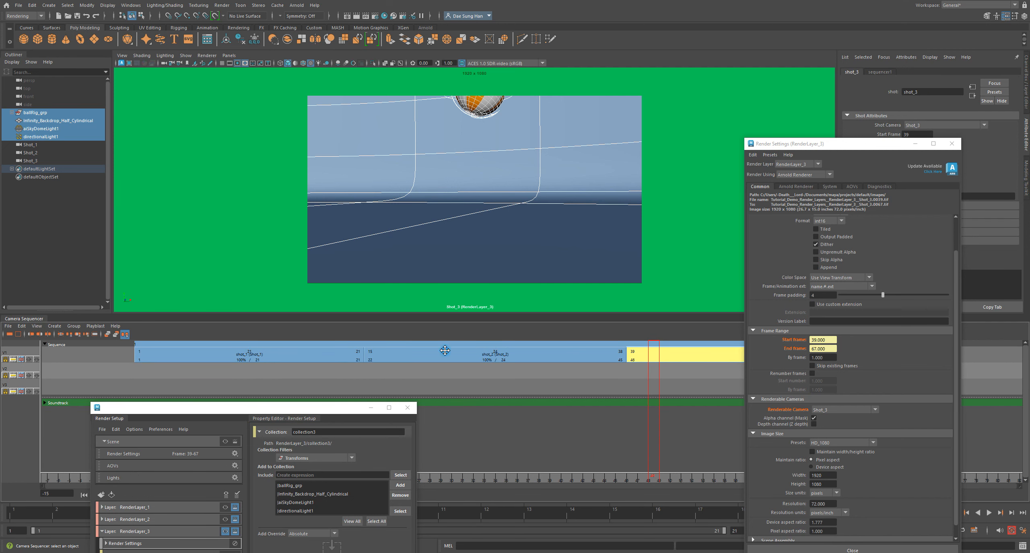
drag(397, 360, 376, 374)
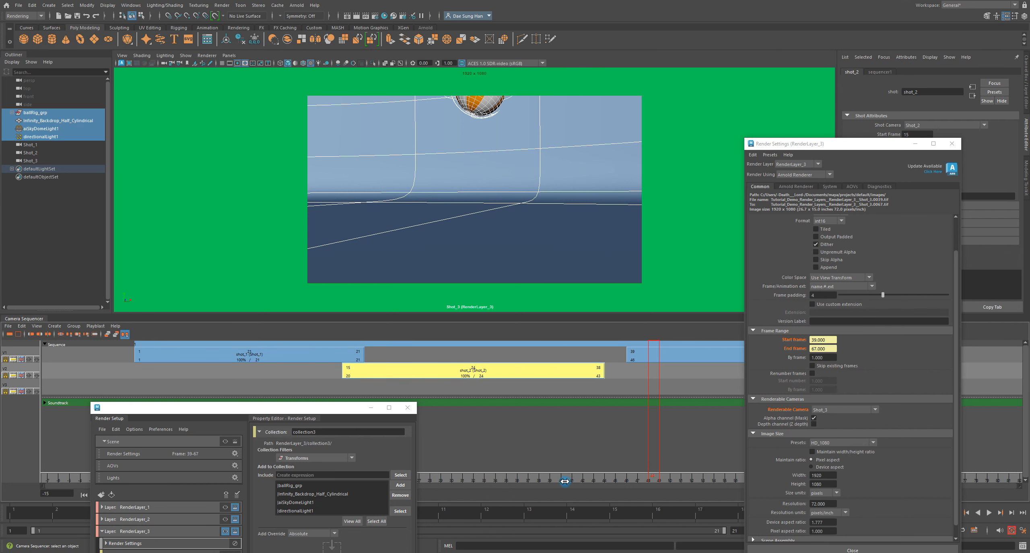
key(alt+v)
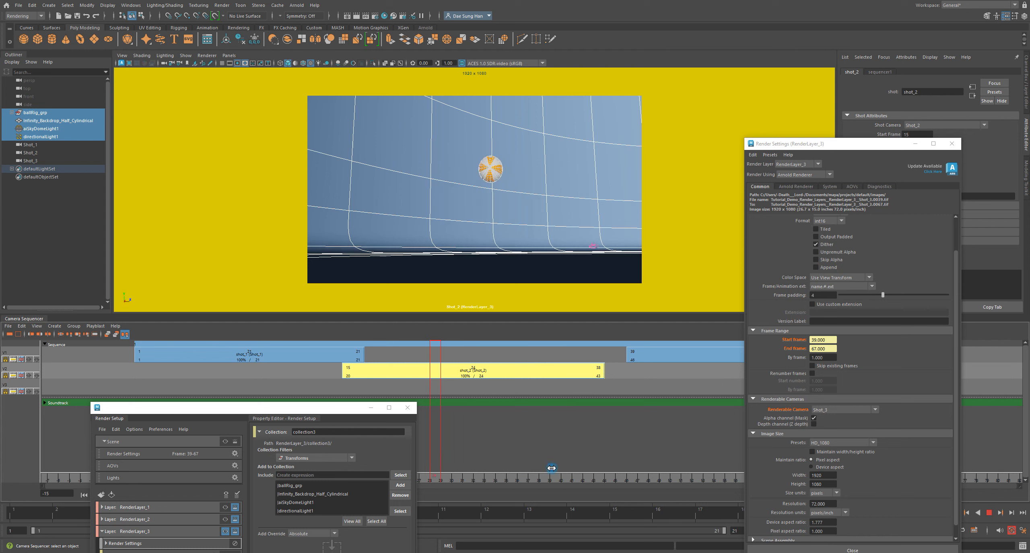
key(alt+v)
drag(409, 370, 433, 358)
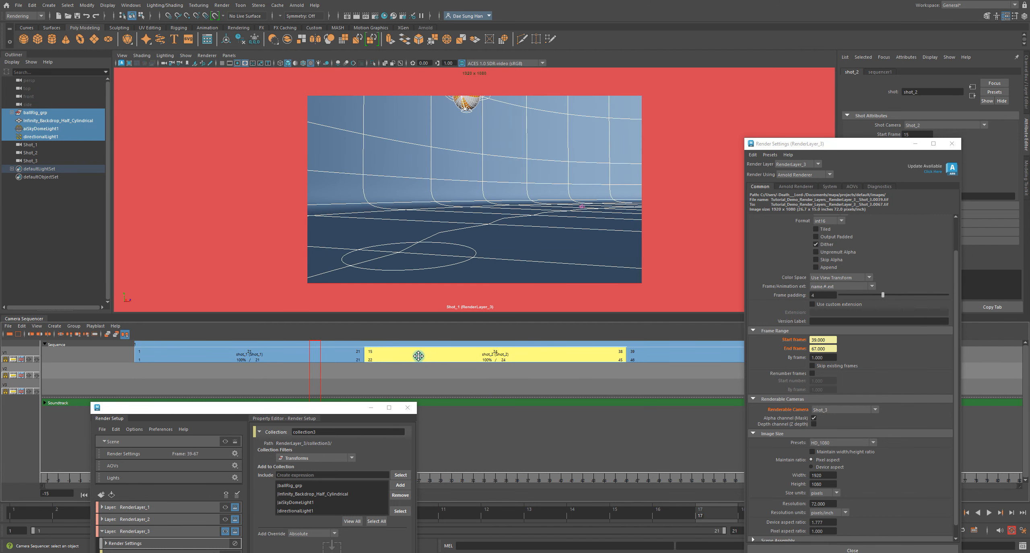
- Select the shot_1, shot_2 and shot_3 clips together in the camera sequencer and clear the selection
click(289, 351)
shift+click(421, 359)
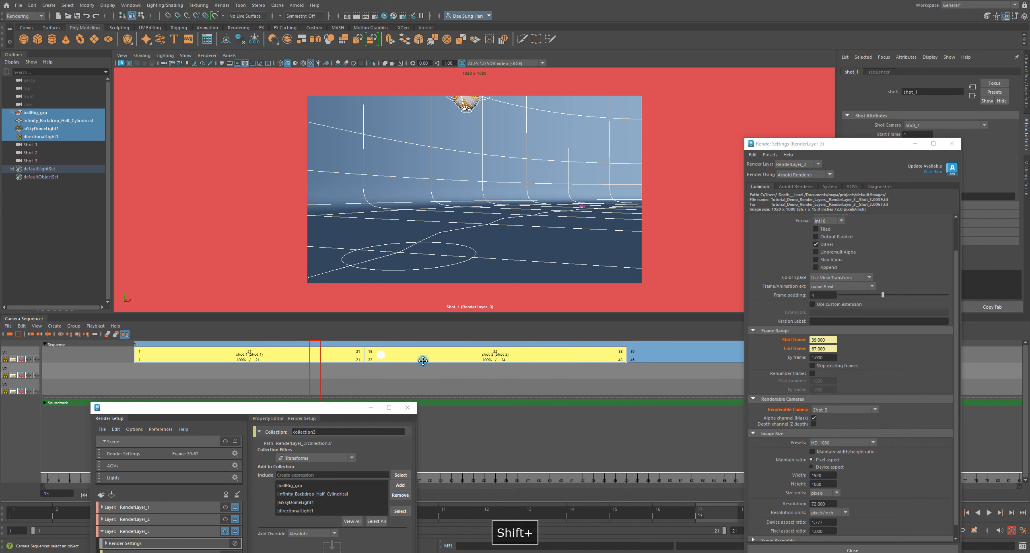
shift+click(674, 352)
click(304, 381)
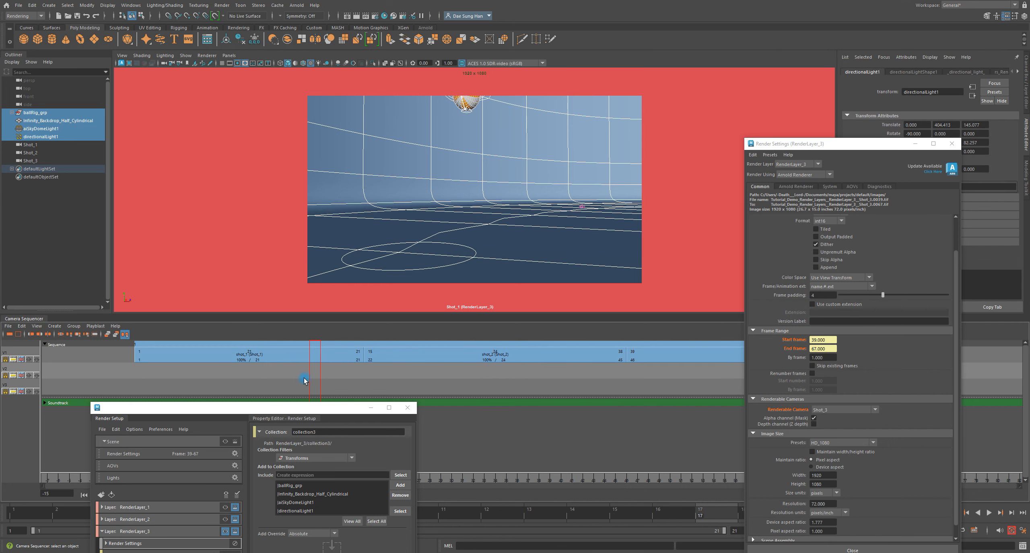
- Make RenderLayer_2 the visible layer and remove the extra second renderable camera from its render settings
drag(336, 408, 349, 151)
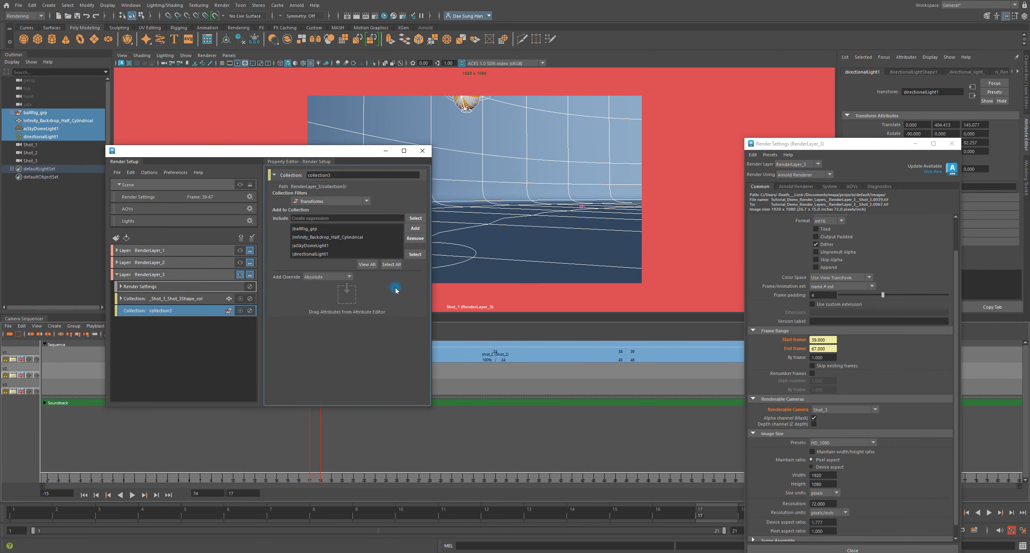
drag(872, 146, 693, 38)
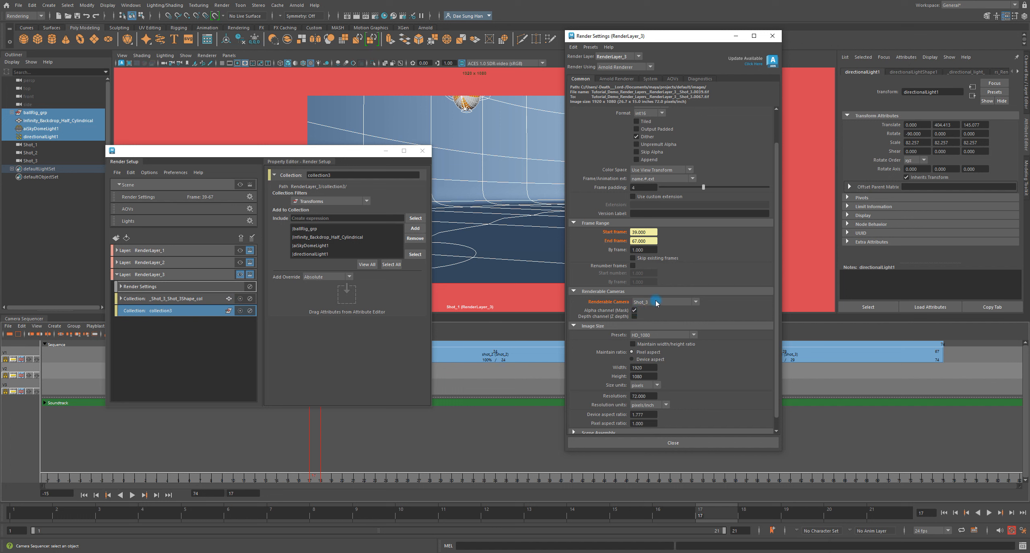
click(218, 266)
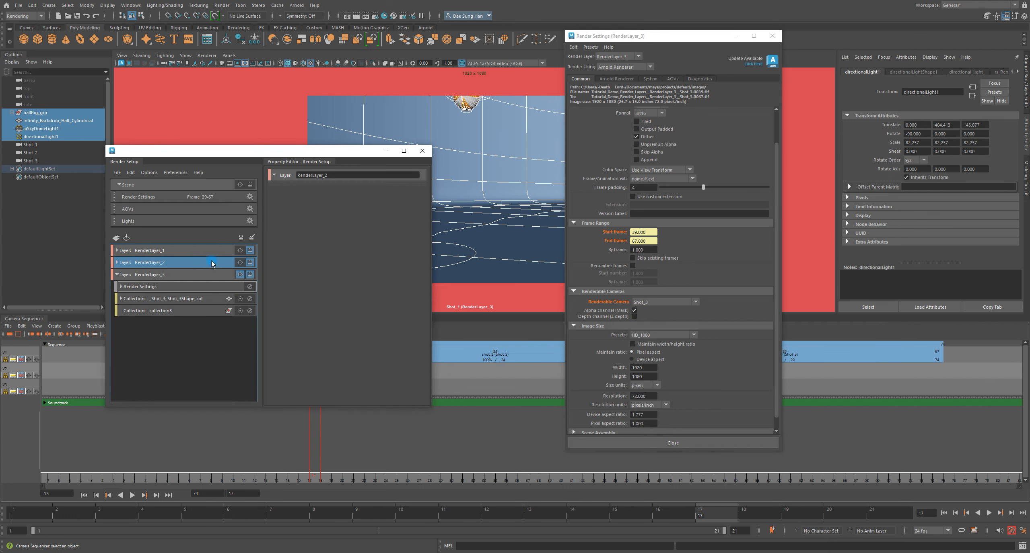
click(240, 263)
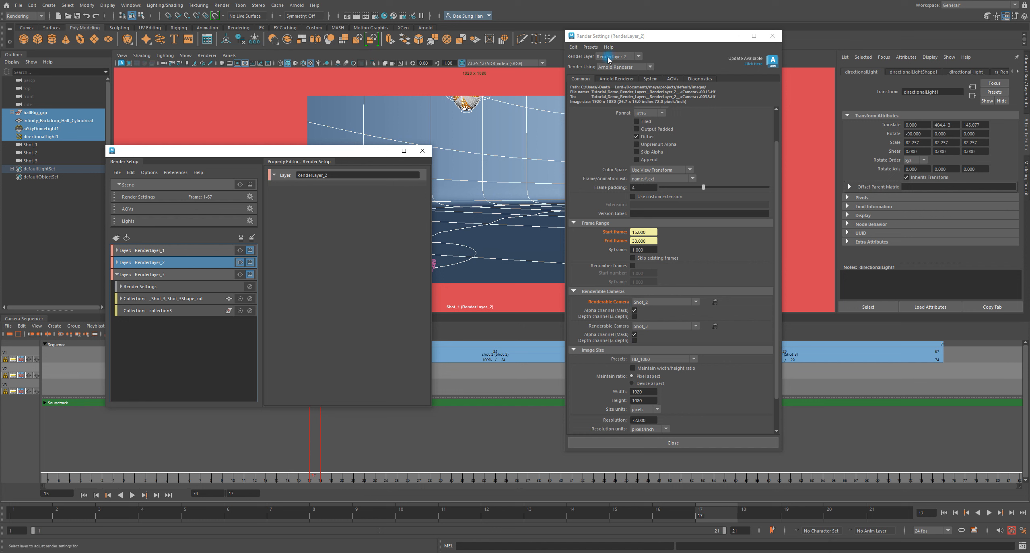
click(718, 327)
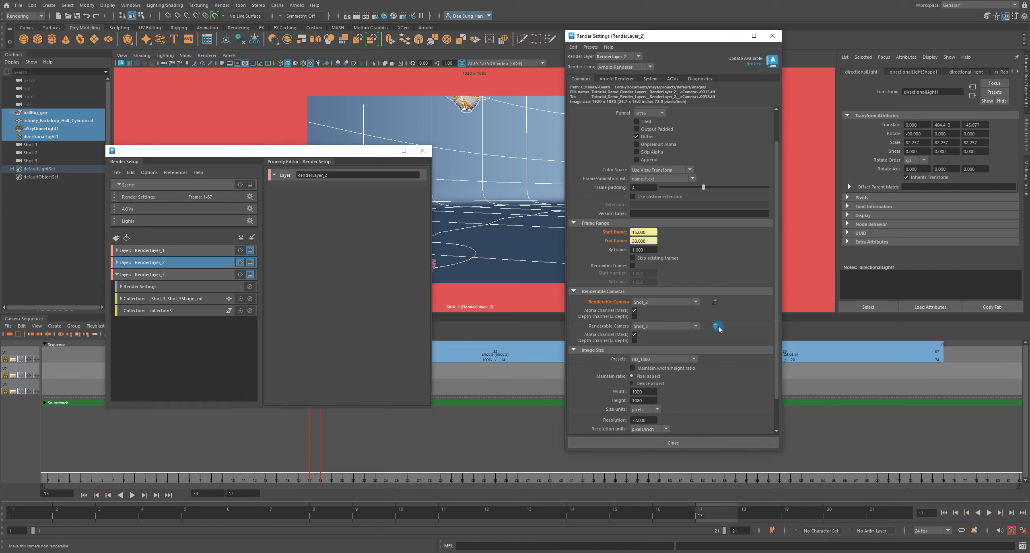
click(718, 326)
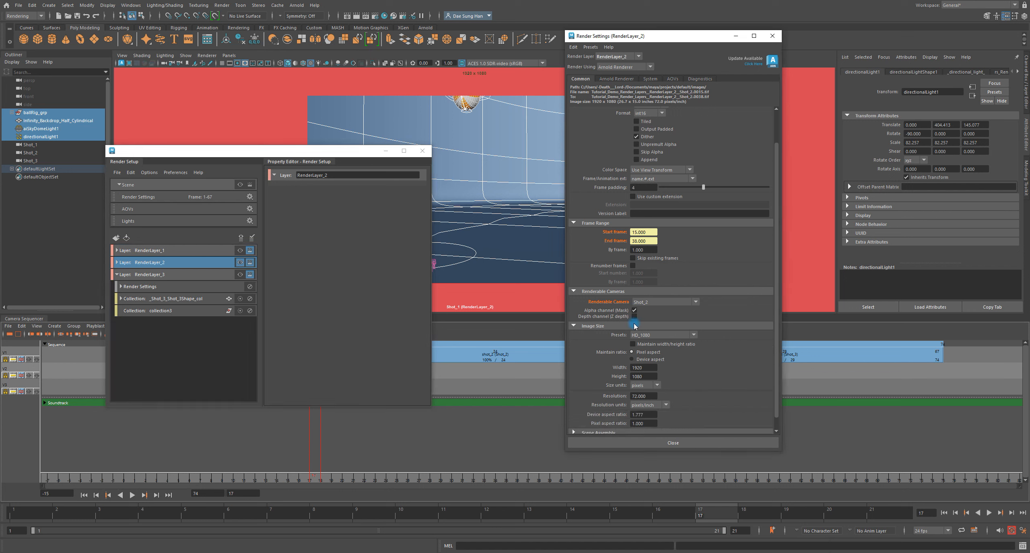
- Make RenderLayer_1 the visible layer, collapse RenderLayer_3, and check RenderLayer_1's frame range, renderable camera and file name prefix
click(196, 251)
click(241, 251)
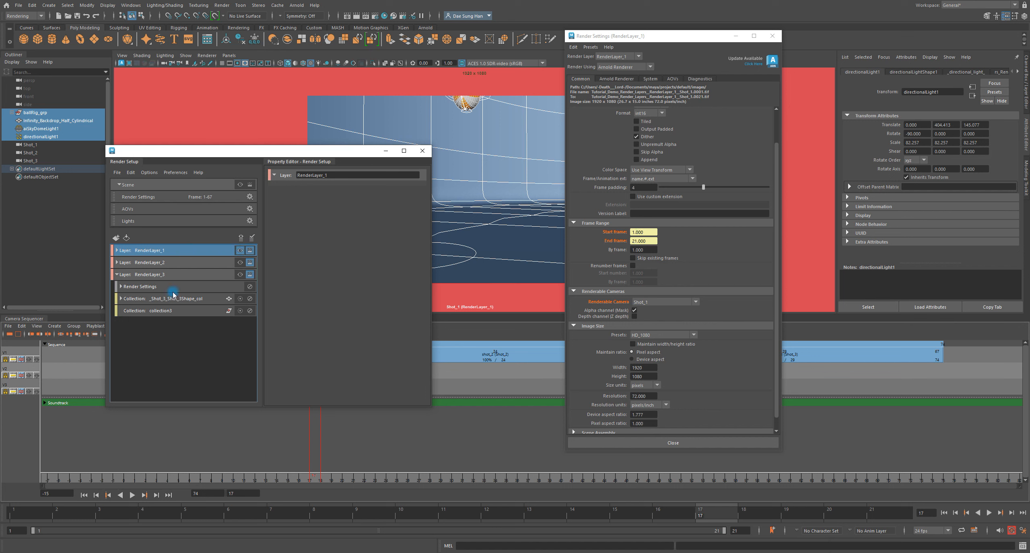
click(116, 275)
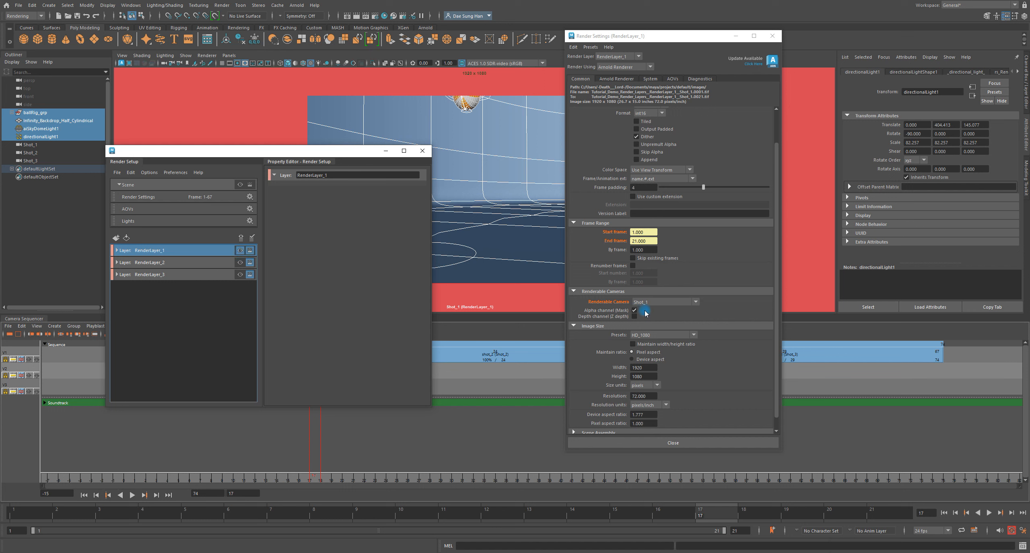
scroll(705, 187, up, 2)
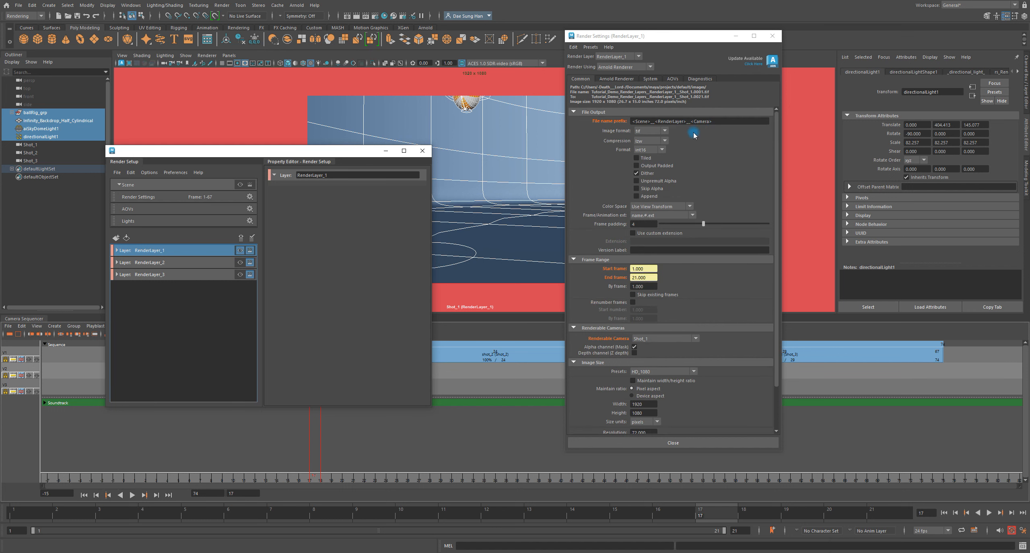
click(706, 122)
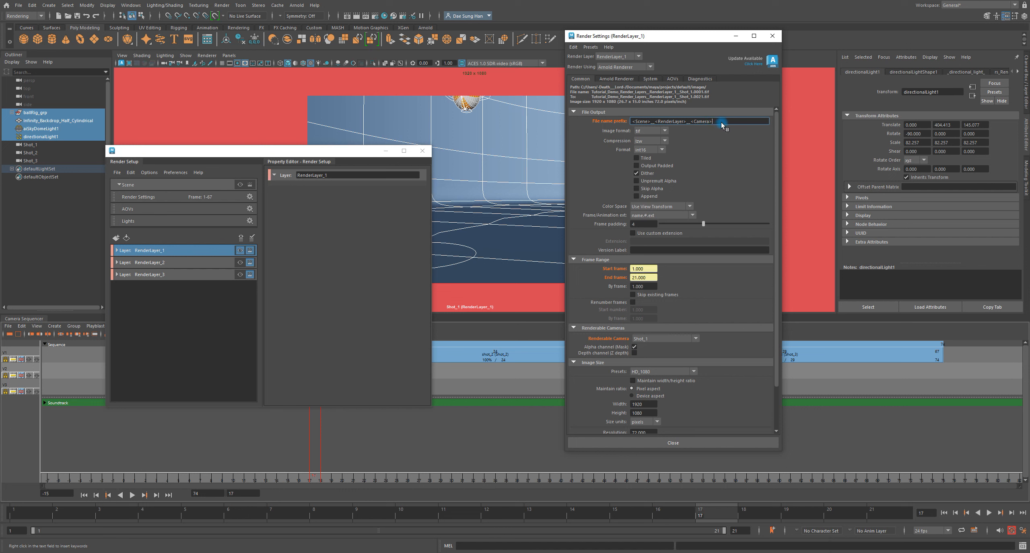
key(Return)
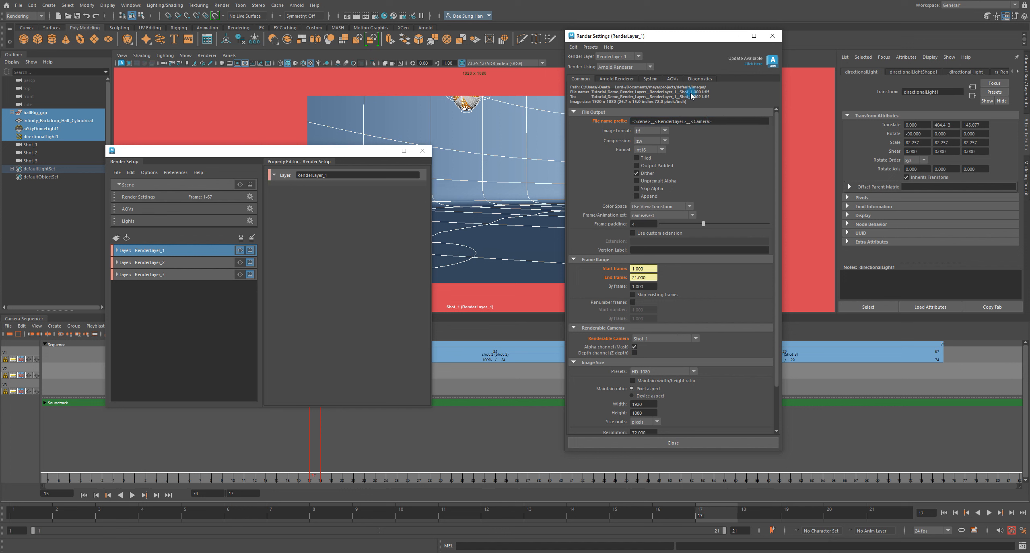
- Switch to RenderLayer_2 and RenderLayer_3 in turn and check each layer's file name prefix and frame range
click(192, 263)
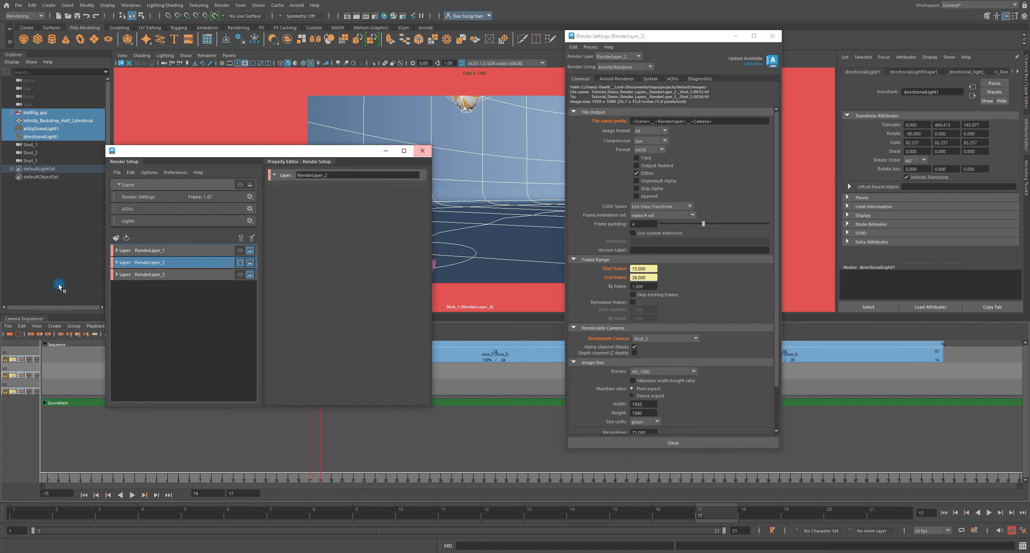
drag(650, 270, 608, 278)
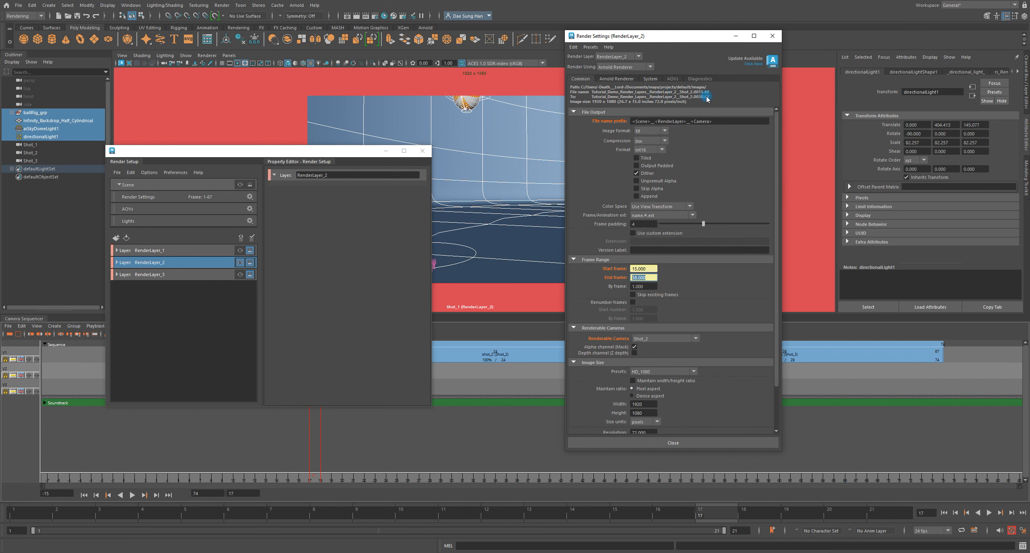
click(205, 277)
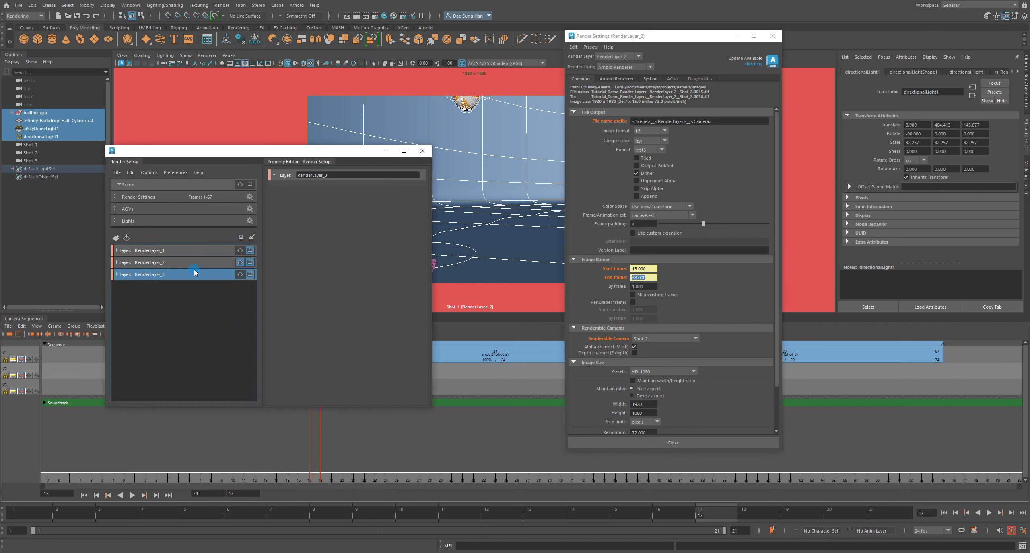
click(240, 275)
click(603, 122)
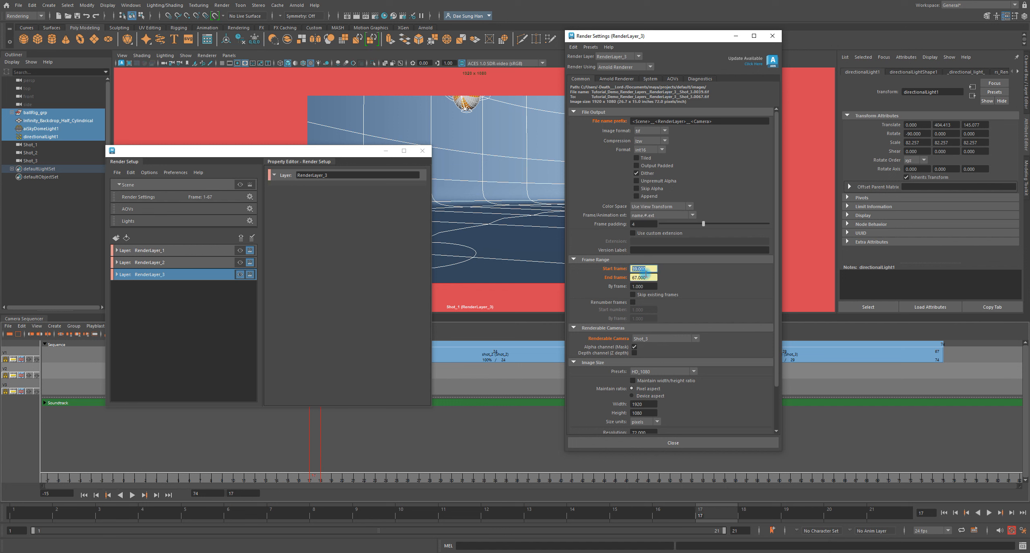
drag(646, 277, 626, 277)
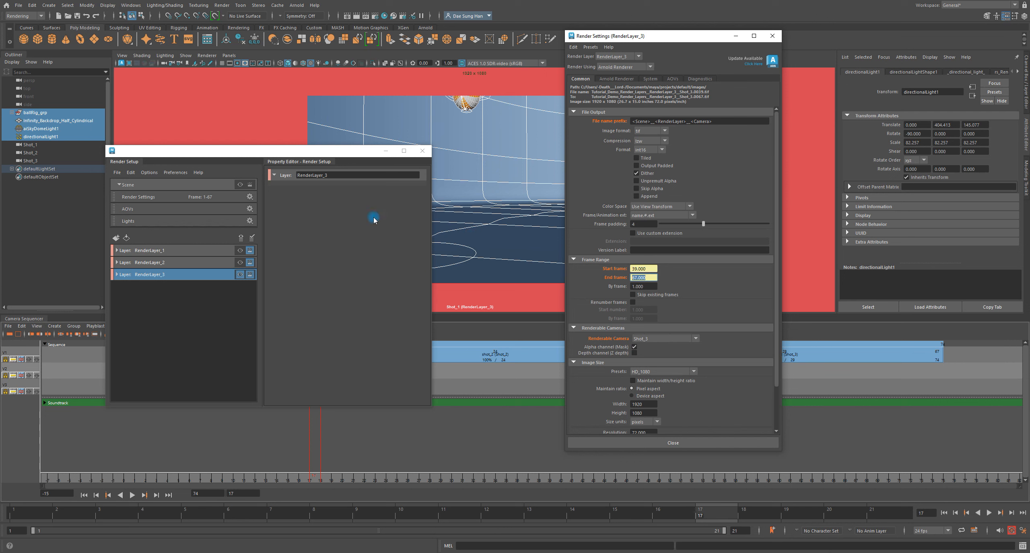
- Move the two render windows aside and check the shape node names of the Shot_1, Shot_2 and Shot_3 cameras
drag(662, 39, 588, 80)
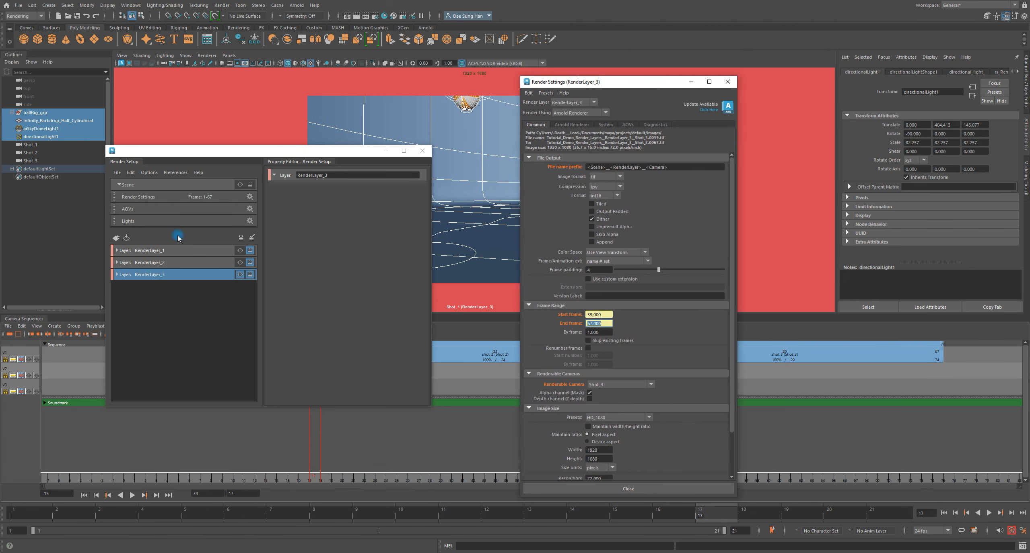
click(172, 338)
click(248, 152)
drag(248, 152, 296, 175)
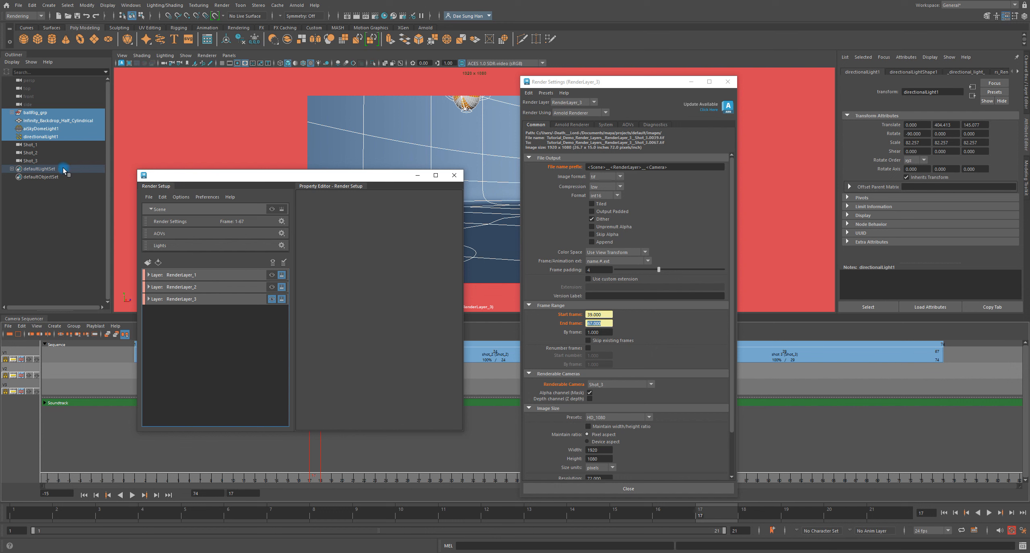
click(38, 145)
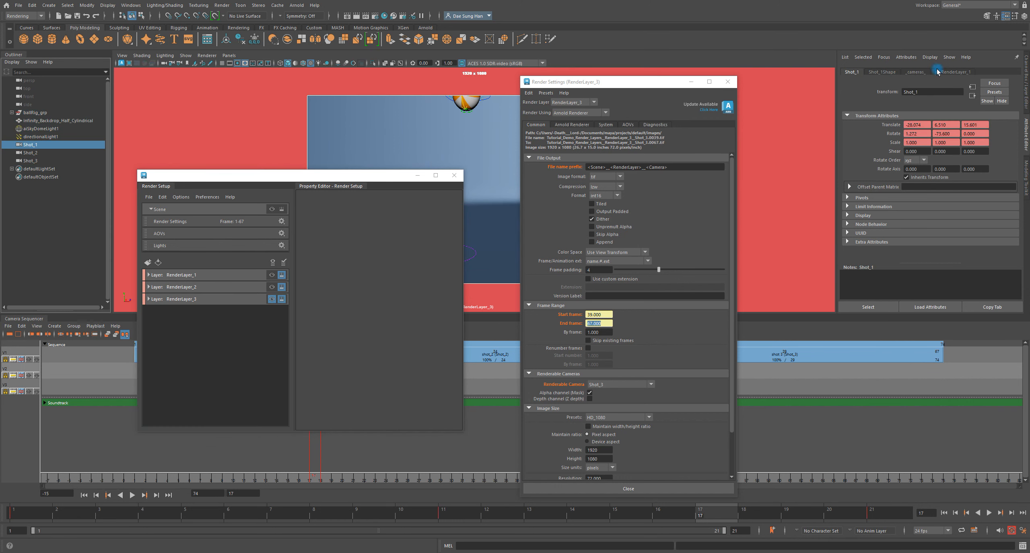
click(882, 72)
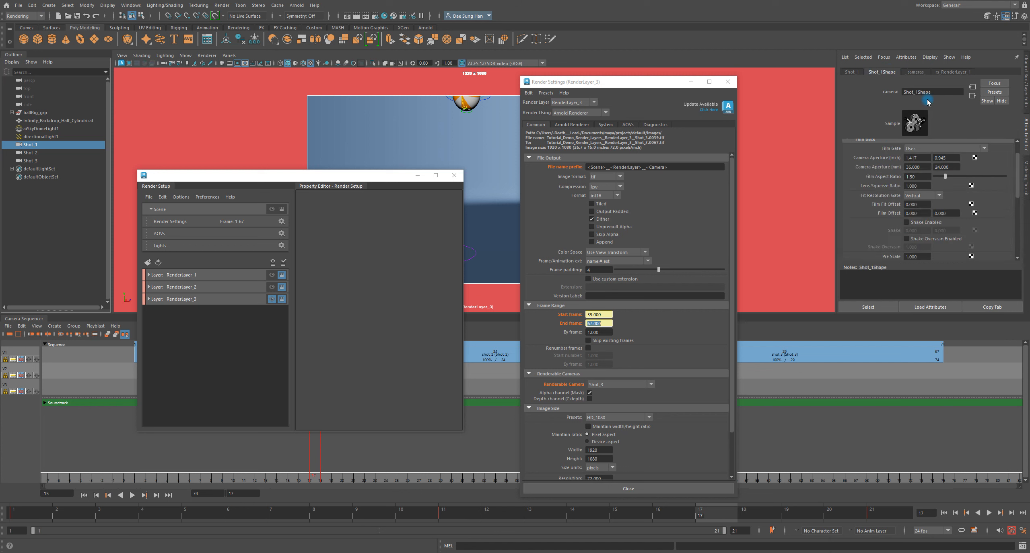
click(31, 153)
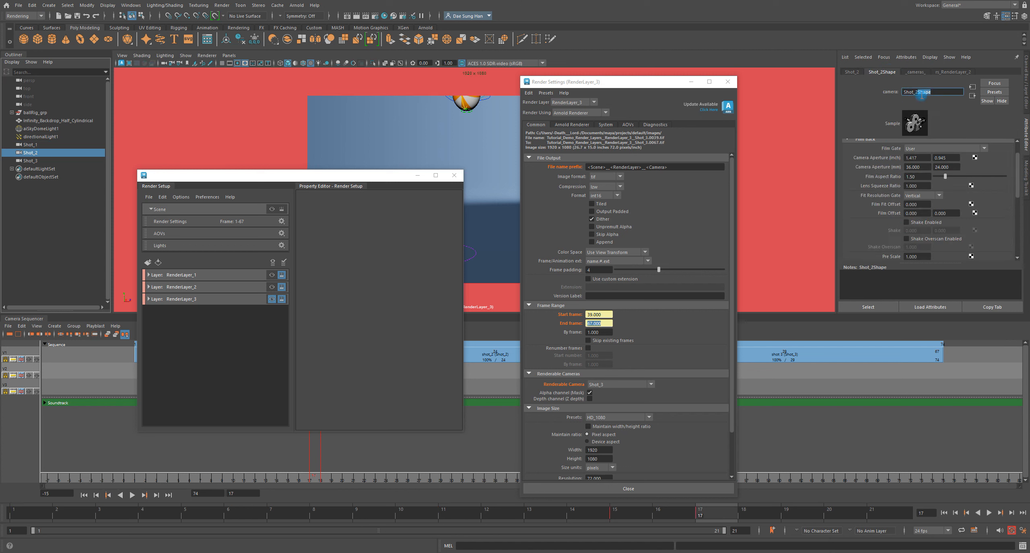
click(62, 161)
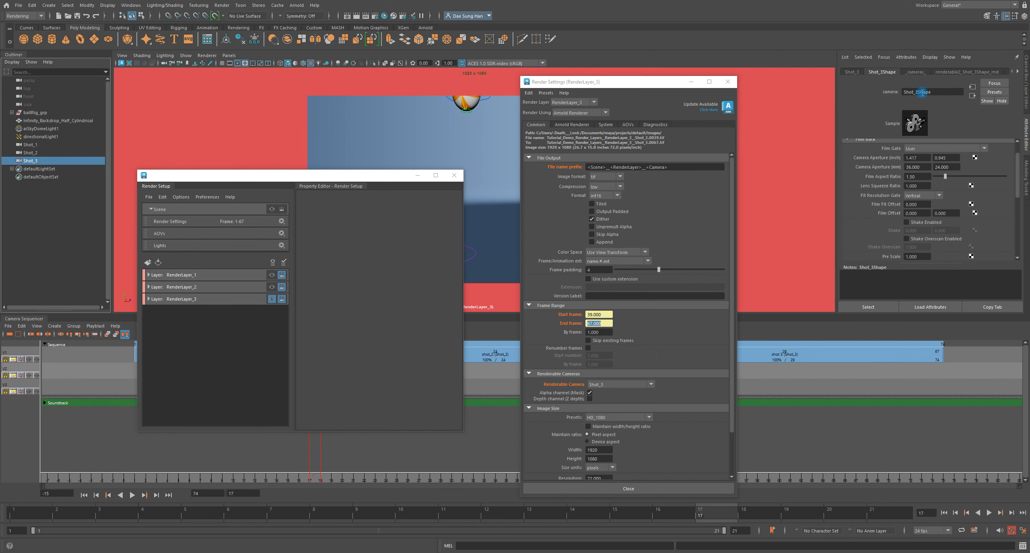
drag(919, 92, 930, 91)
- Clear the view of the camera sequencer and examine the frame and scale attributes of the shot_1, shot_2 and shot_3 clips
drag(354, 177, 315, 403)
drag(614, 83, 616, 411)
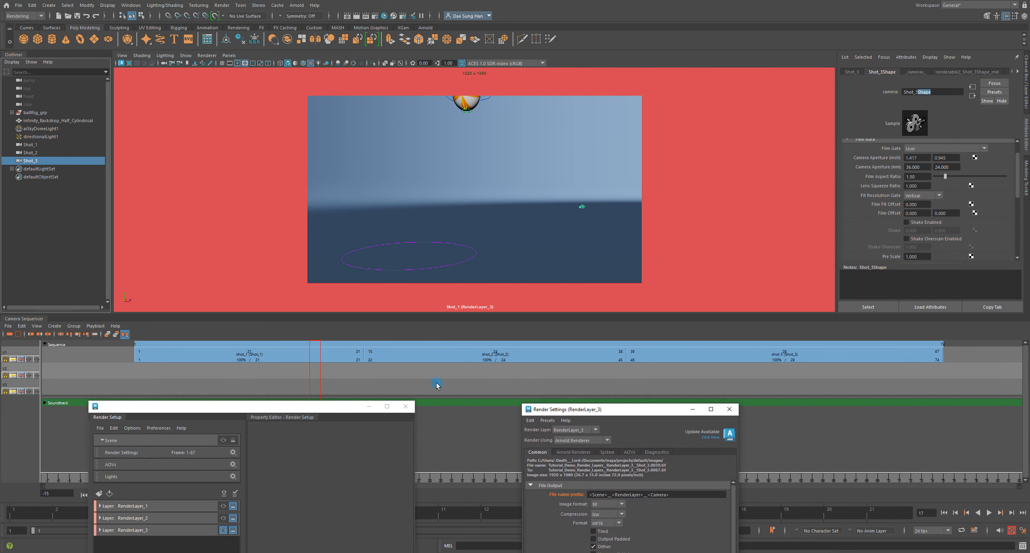
click(302, 360)
click(915, 169)
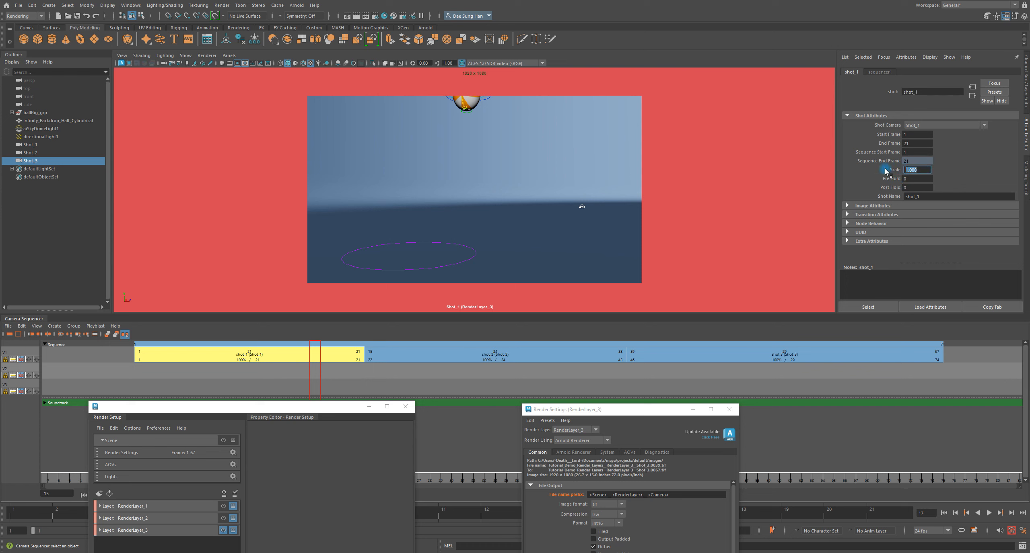
click(463, 350)
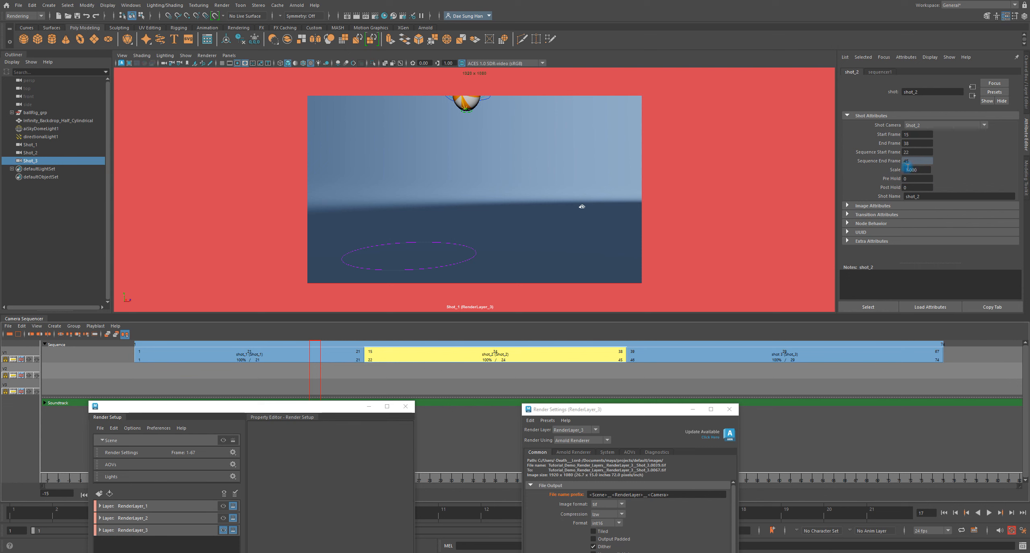
click(761, 356)
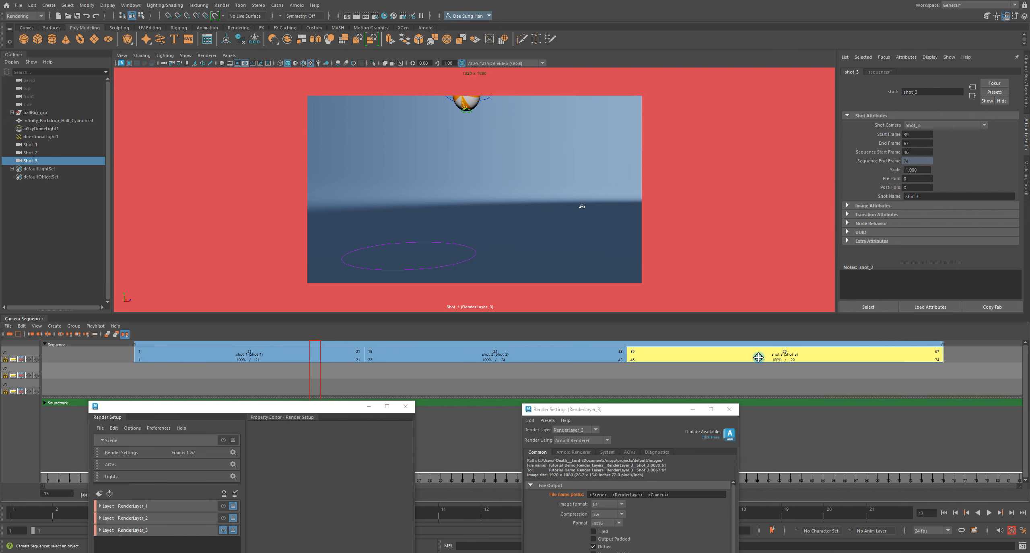
click(909, 170)
- Check the shot names and node names of the shot_2 and shot_1 clips, and bring the full Render Settings window back into view
click(533, 352)
click(923, 197)
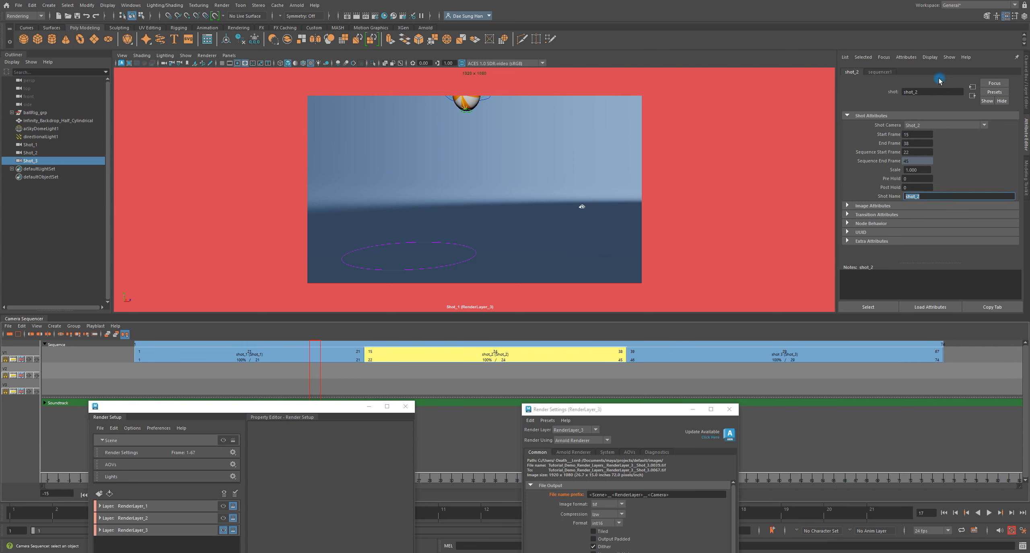
click(302, 354)
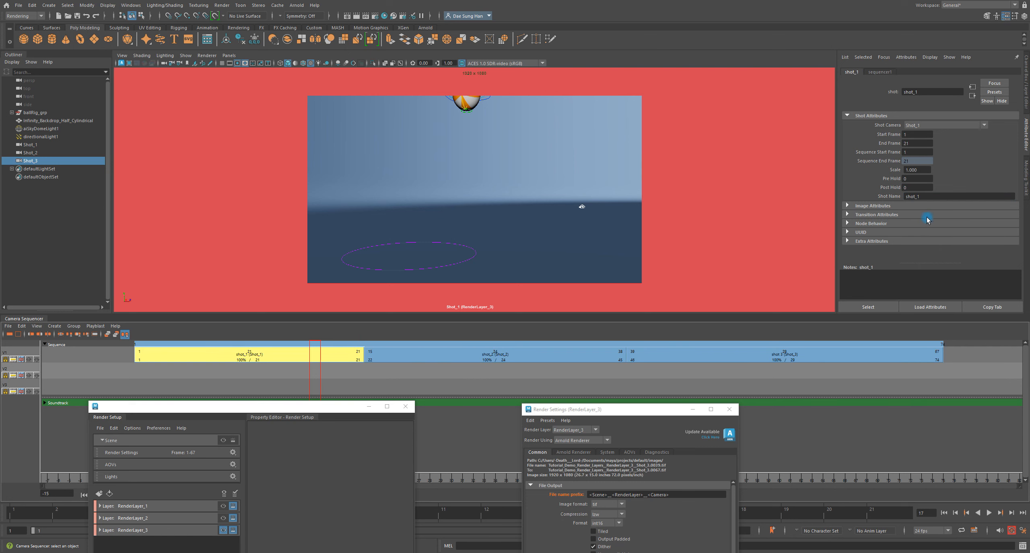
click(905, 92)
click(880, 72)
click(853, 72)
click(966, 116)
drag(625, 410, 743, 87)
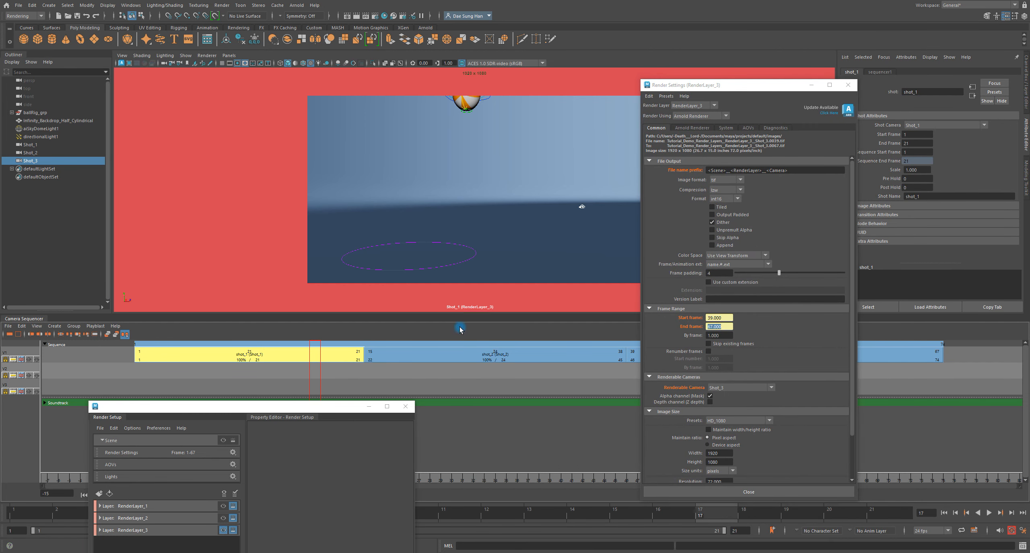
- Bring the full Render Setup window into view and make RenderLayer_1 the active render layer
drag(329, 407, 449, 177)
drag(365, 284, 364, 284)
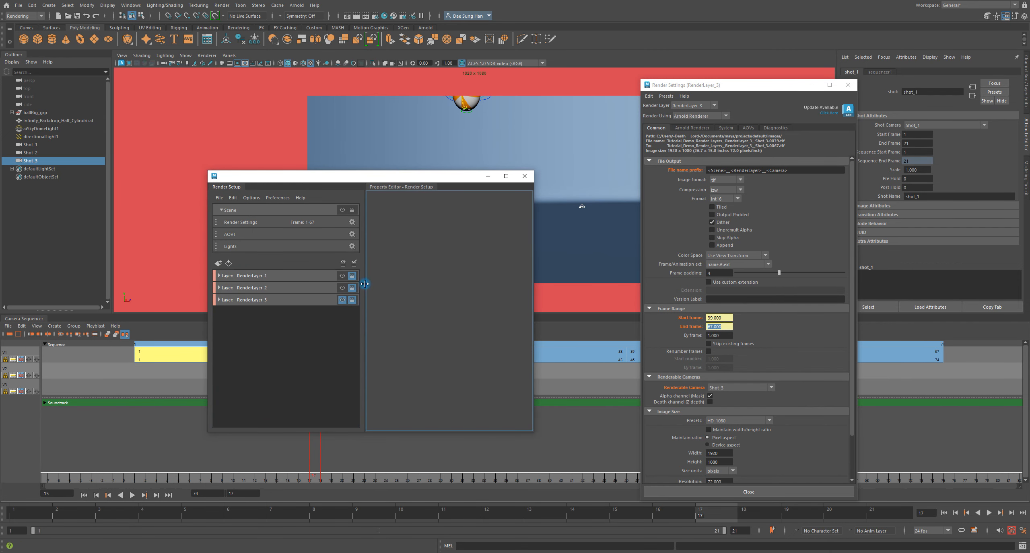
click(342, 276)
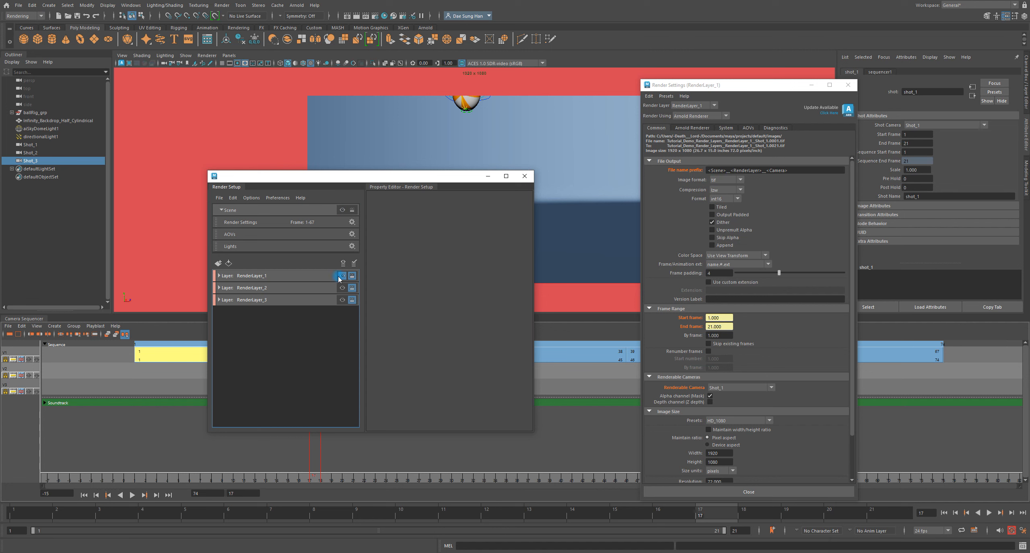
click(427, 305)
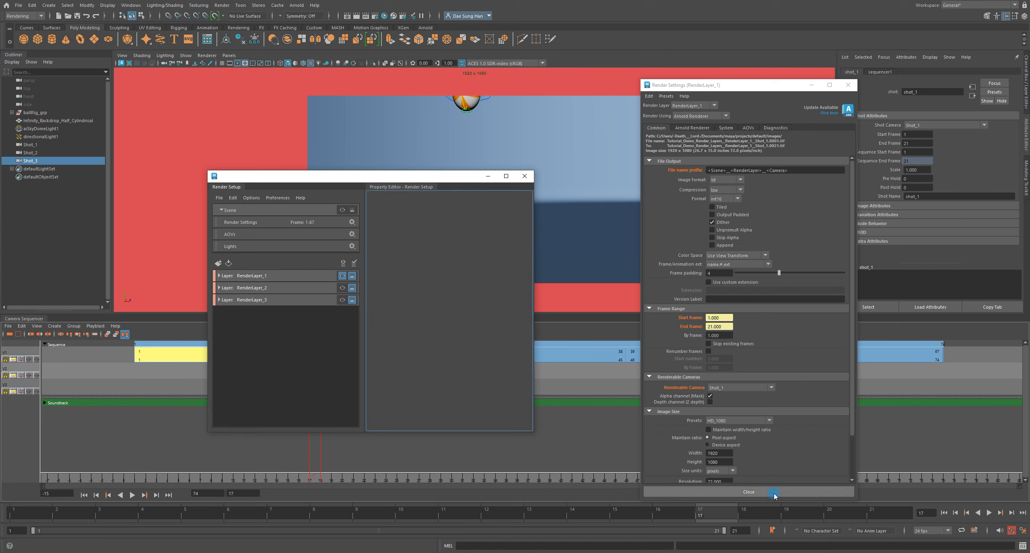
- Try out motion blur in RenderLayer_1's Arnold Renderer settings, turn it back off and collapse its section
click(696, 128)
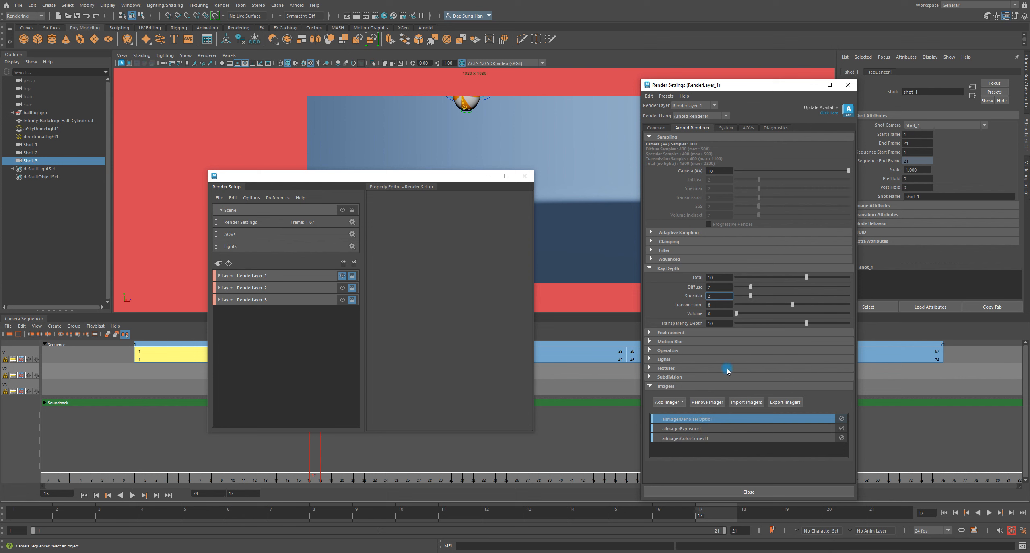
click(684, 342)
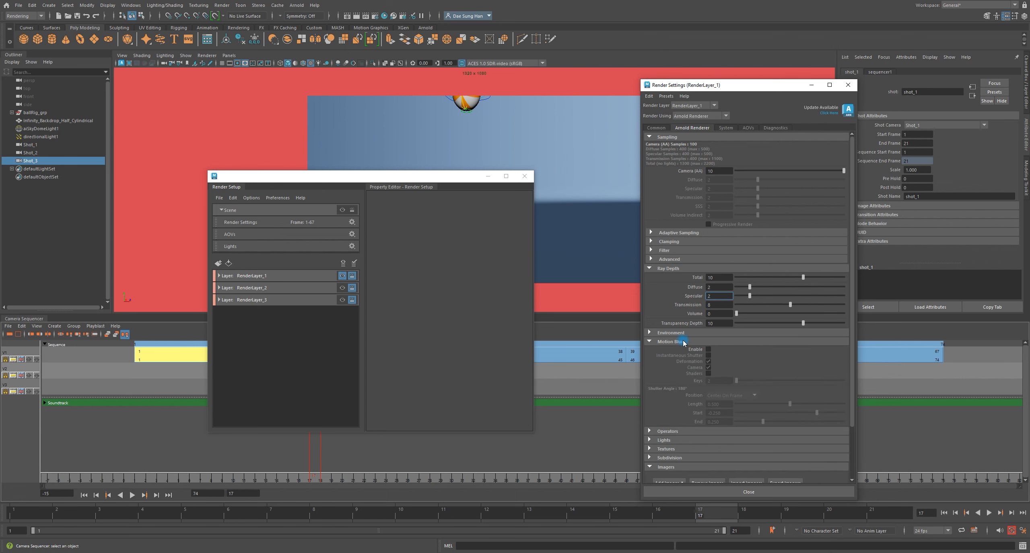
click(695, 350)
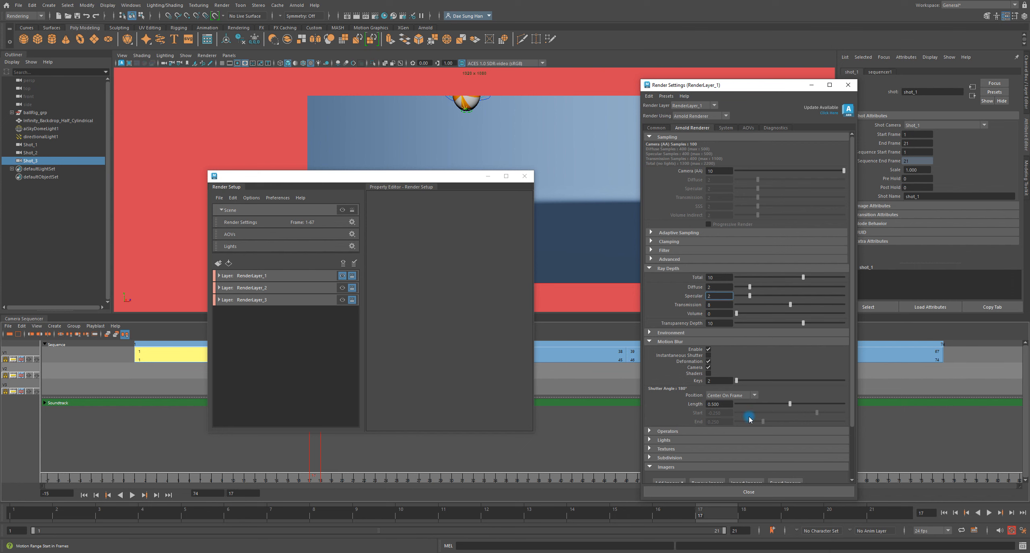
click(708, 349)
click(723, 342)
click(704, 342)
click(682, 345)
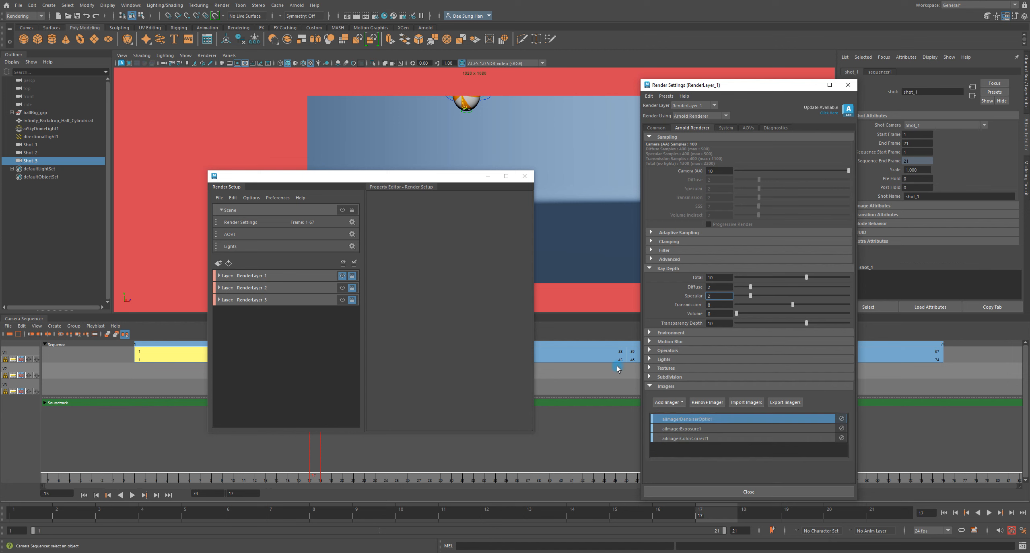
- Check the render device selection and RenderLayer_1's common output settings, and close the Render Settings window
click(726, 128)
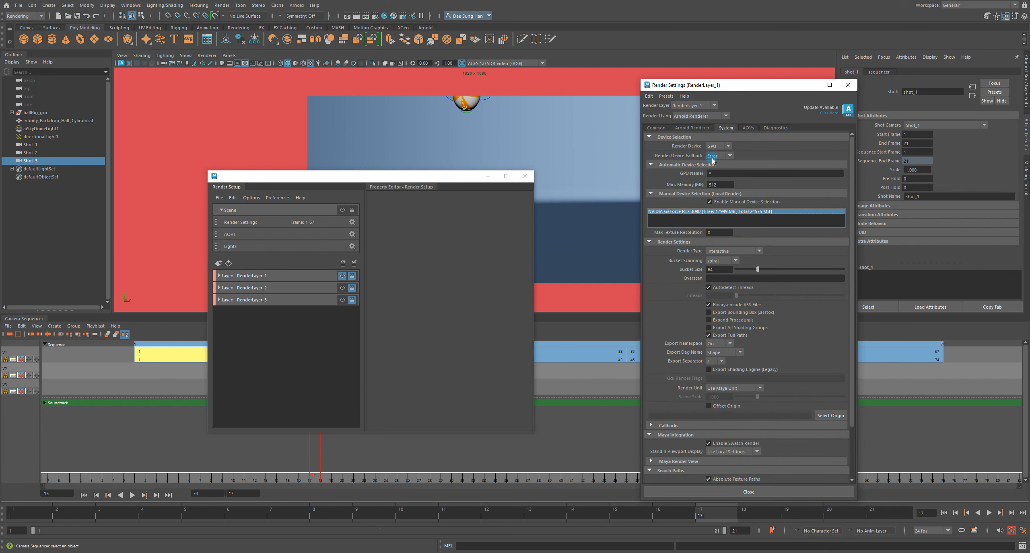
click(693, 212)
click(848, 86)
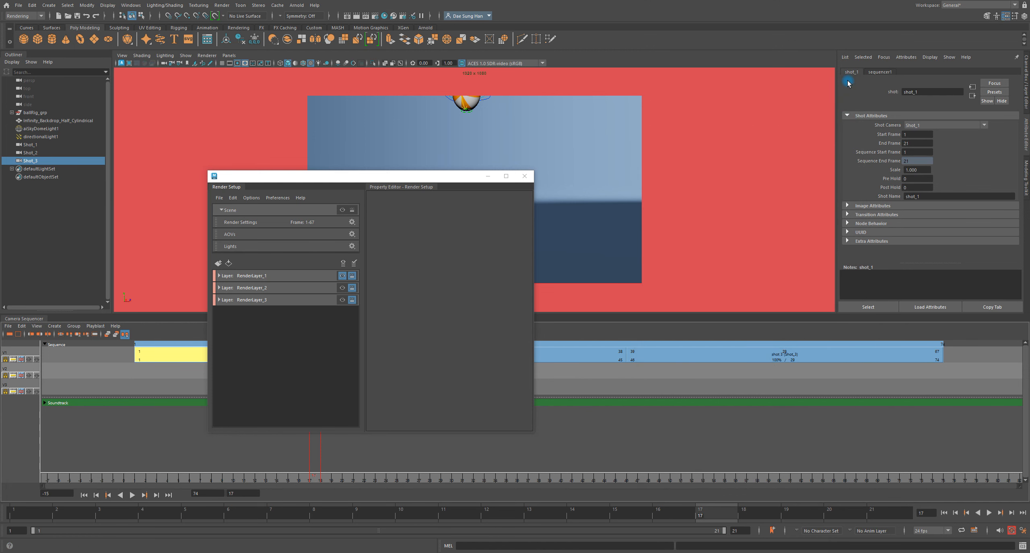
click(474, 280)
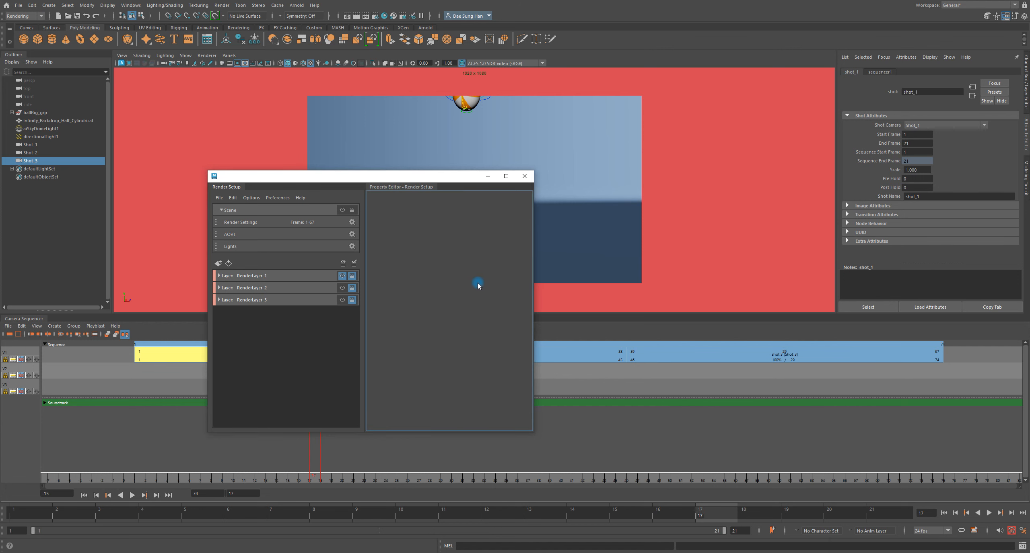
click(375, 16)
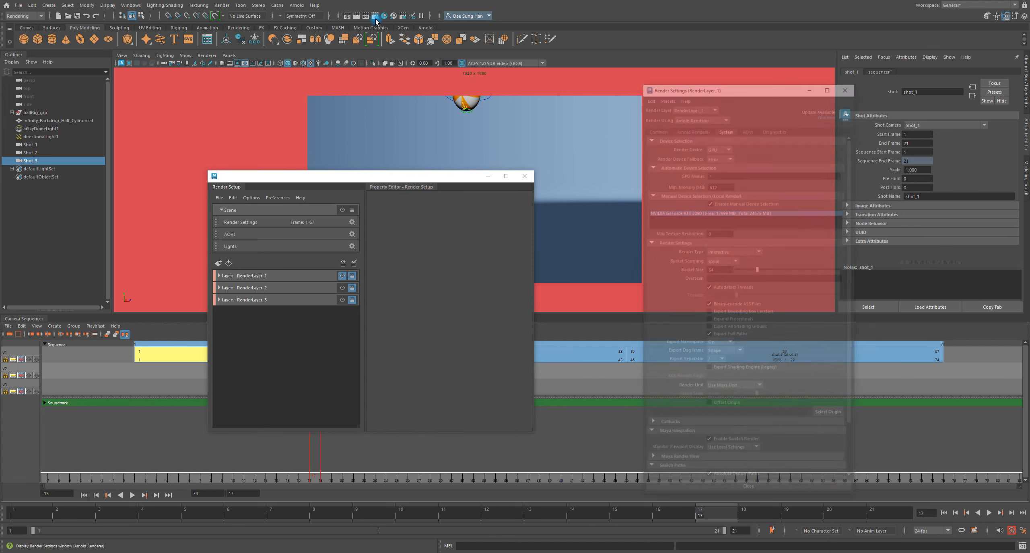
click(655, 127)
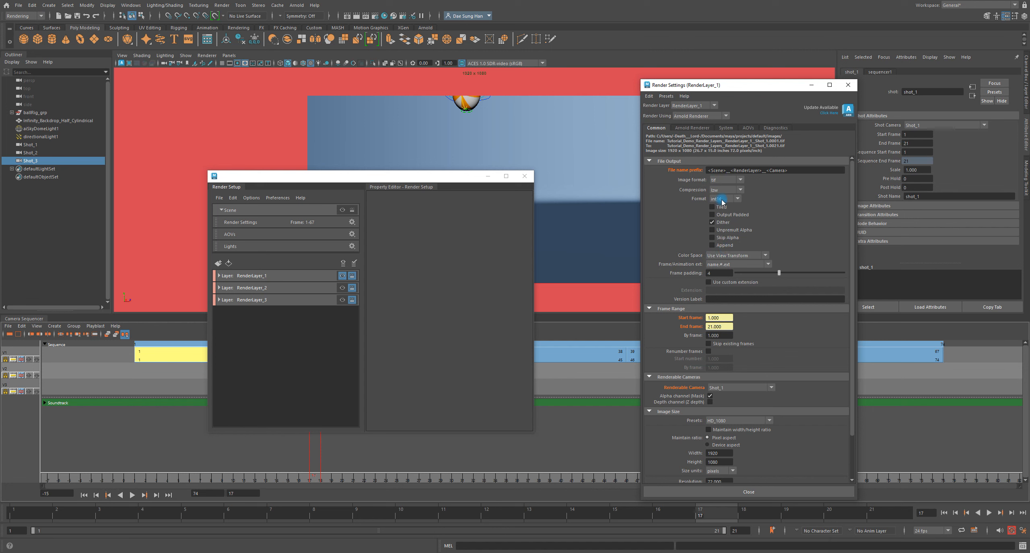
click(848, 86)
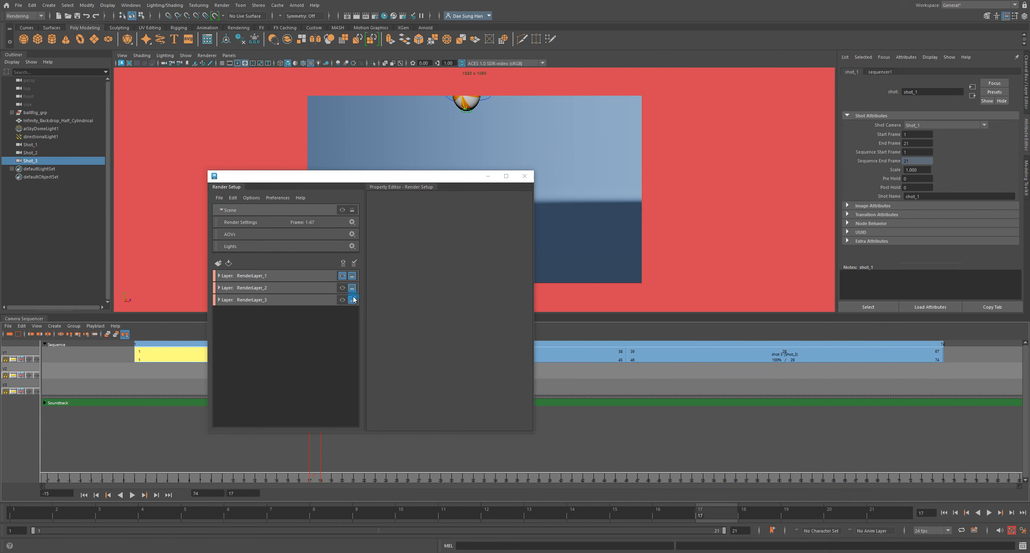
- Open the Render Sequence options and enable All Render-Enabled Layers and All Render-Enabled Cameras
click(296, 5)
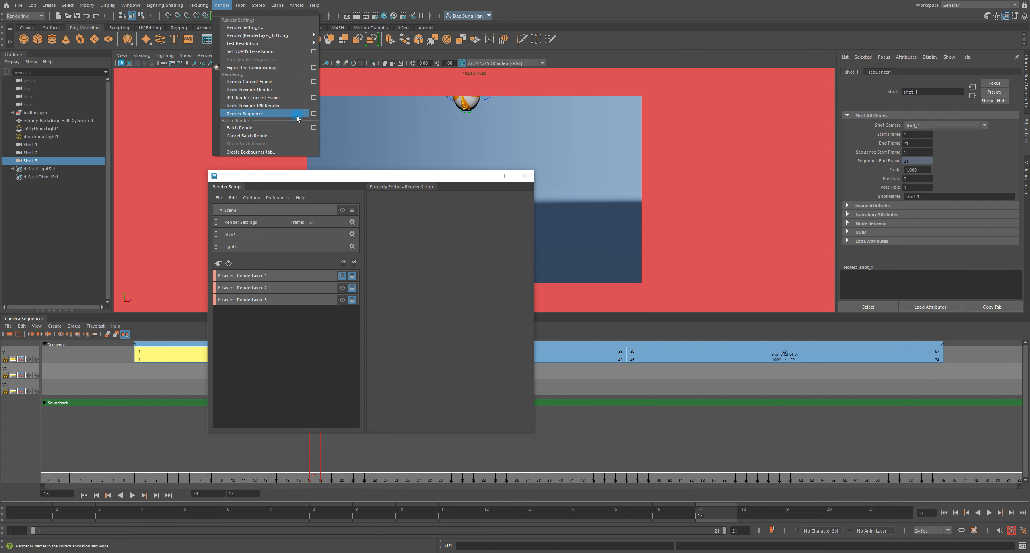
click(314, 113)
drag(533, 152, 540, 140)
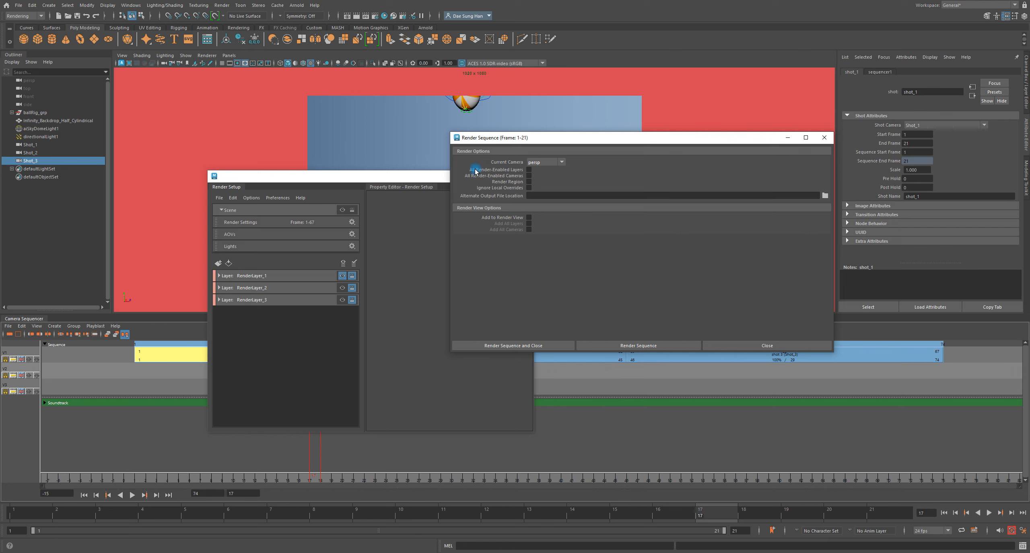
click(528, 170)
click(529, 176)
- Create a Desktop folder named Alphabet Renders and set it as the alternate output file location for the sequence render
click(825, 195)
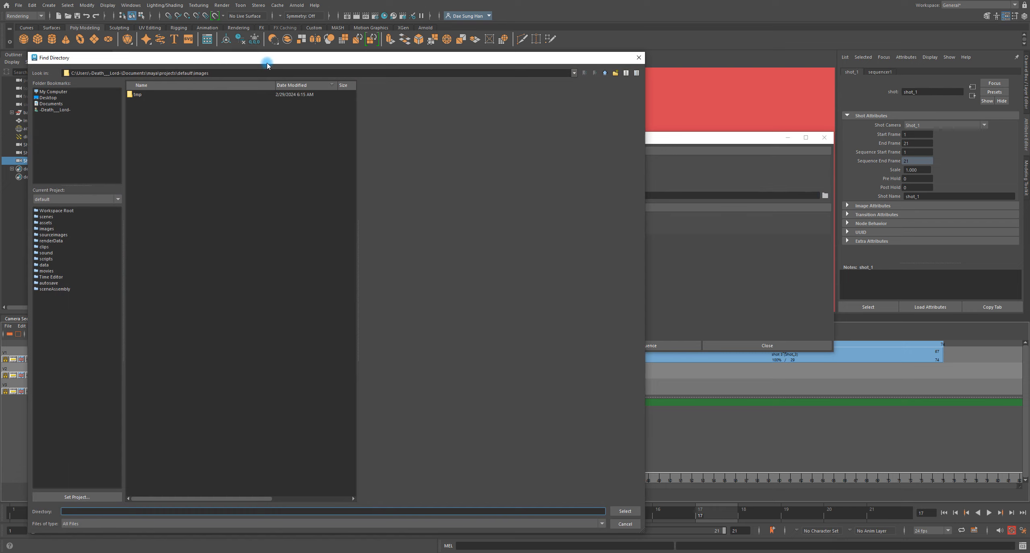
drag(268, 65, 493, 49)
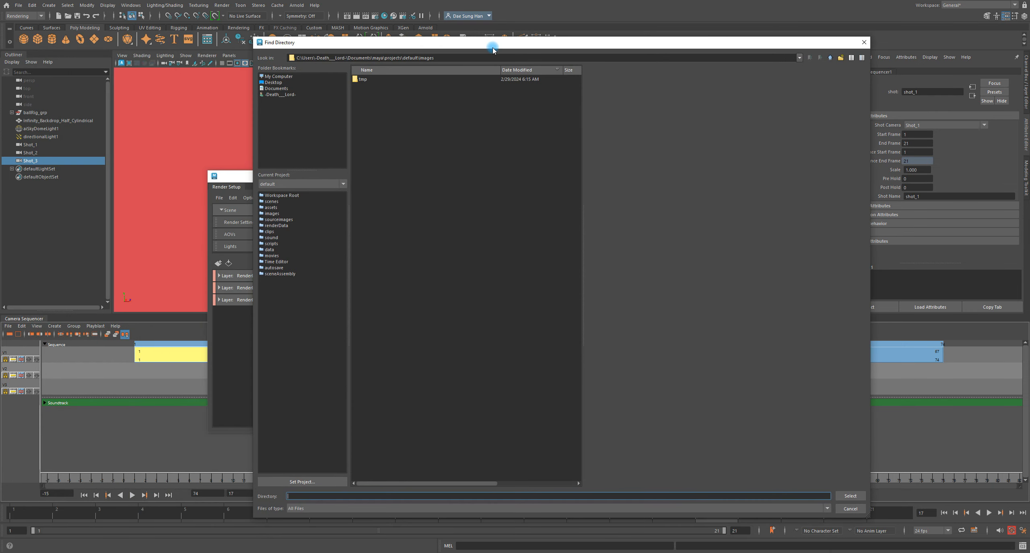
click(274, 82)
click(372, 79)
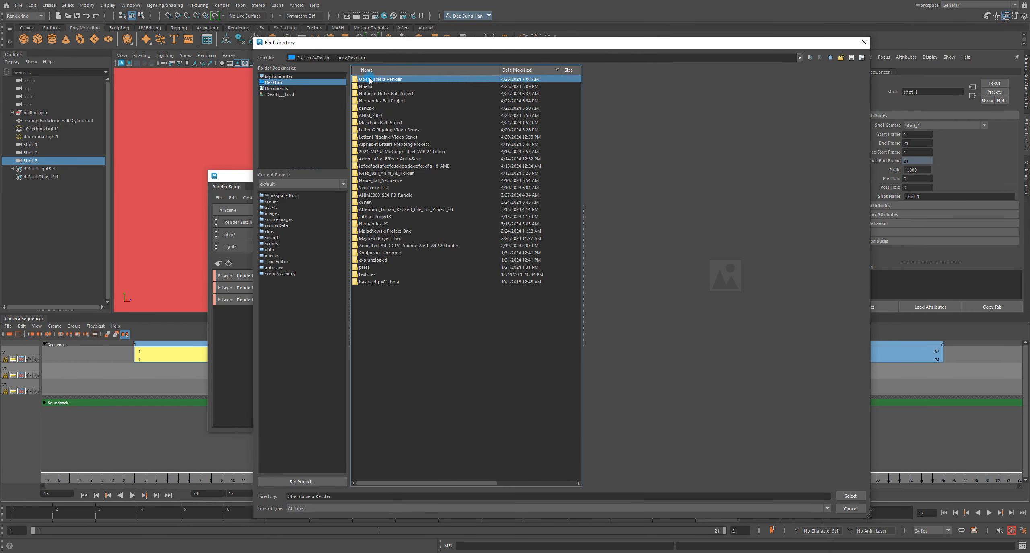
click(370, 81)
click(840, 58)
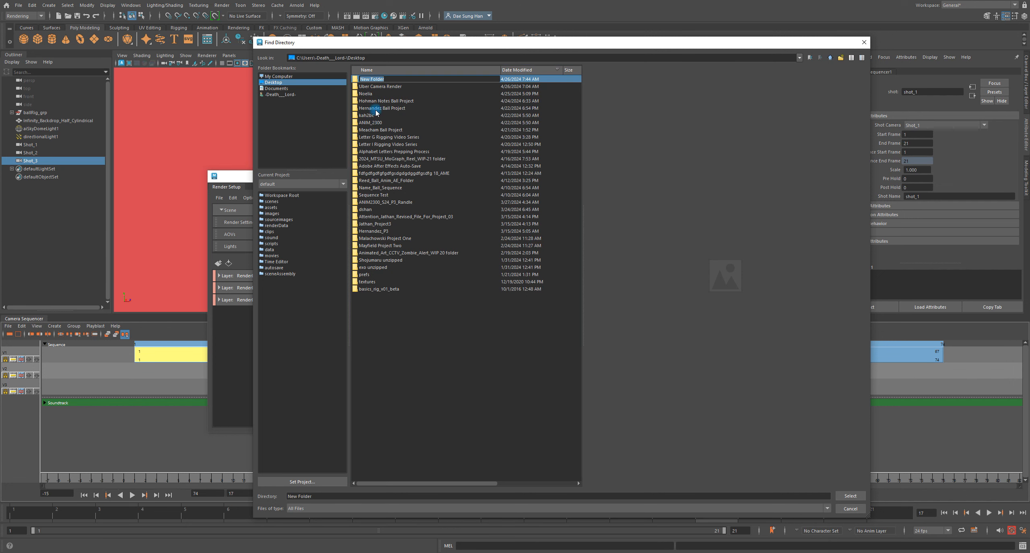
text(Alphabet Project )
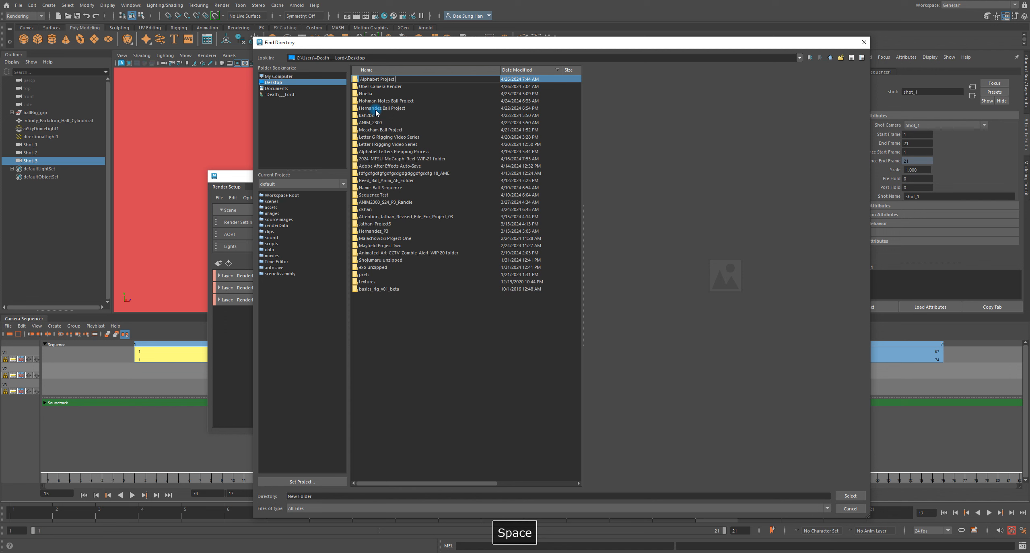
text(Sequn)
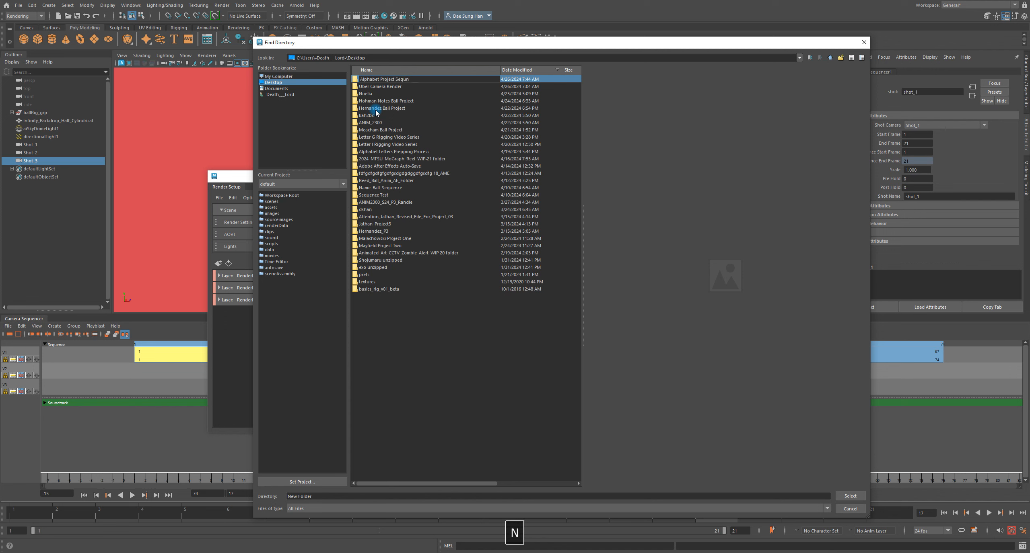
key(BackSpace)
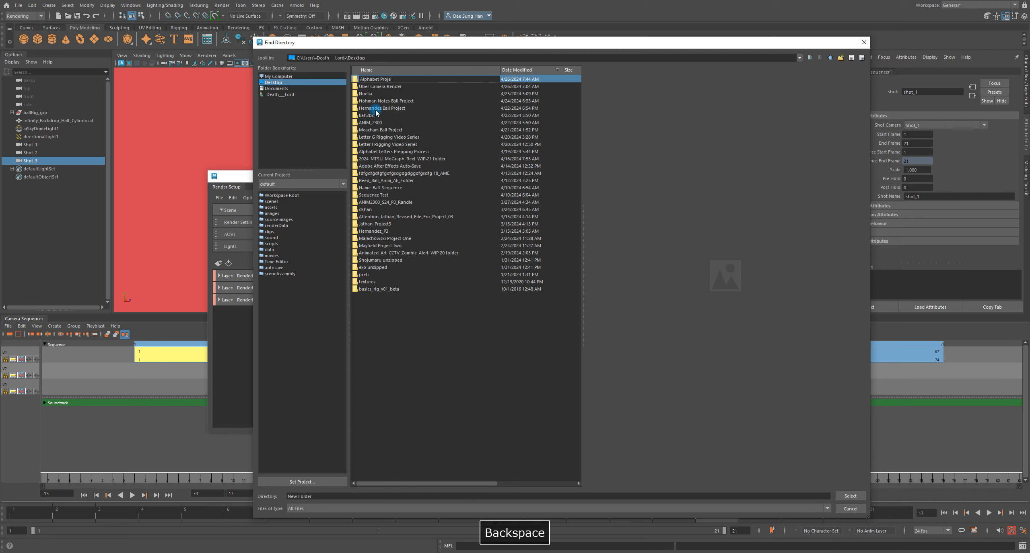
text(Renders)
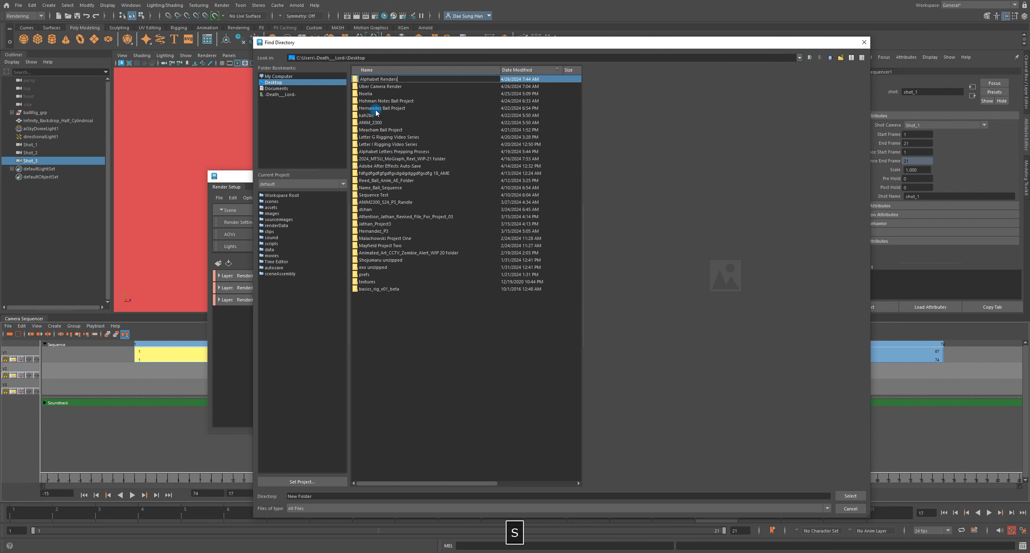
key(Return)
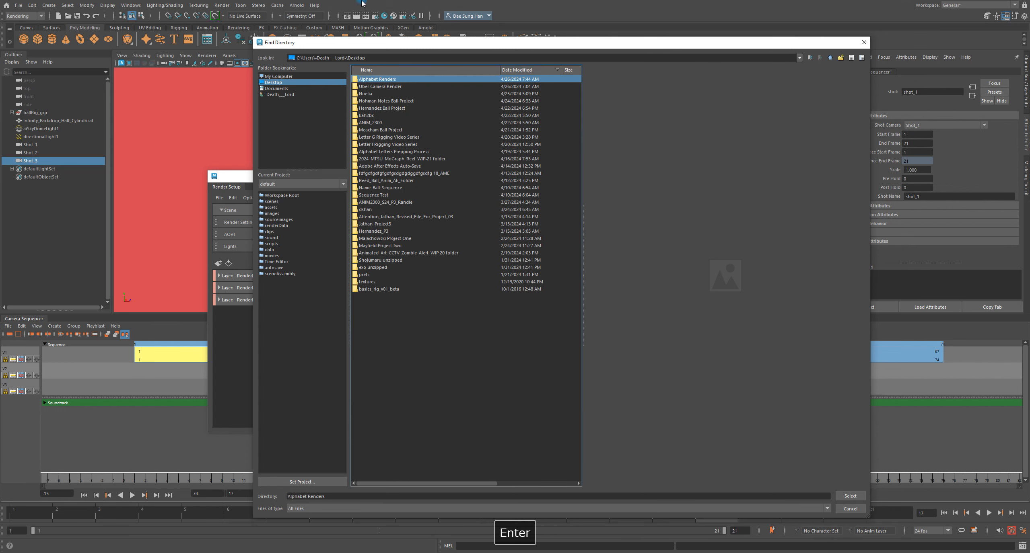
click(850, 496)
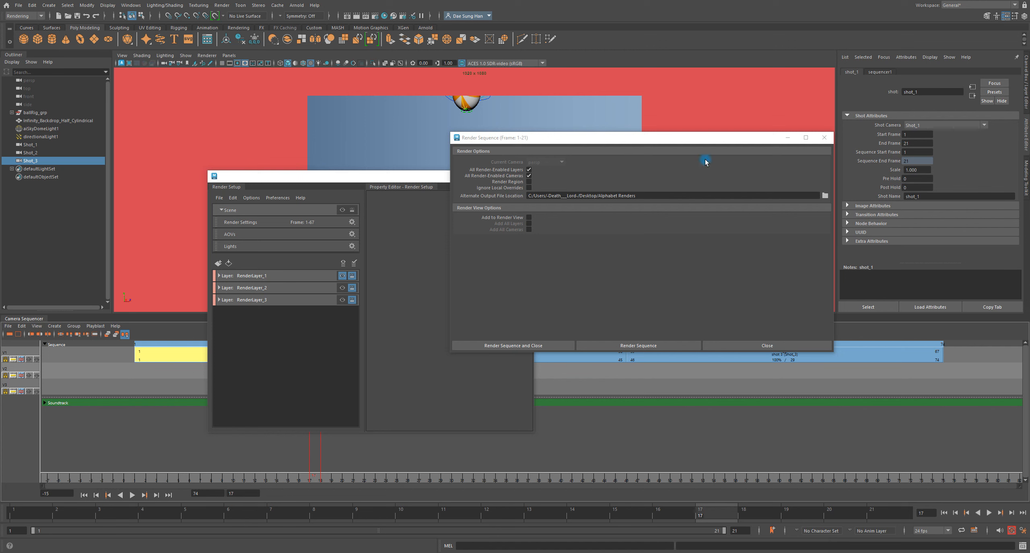
- Arrange the Render Setup and Render Sequence windows side by side and review the layers against the sequence options
drag(708, 143, 664, 250)
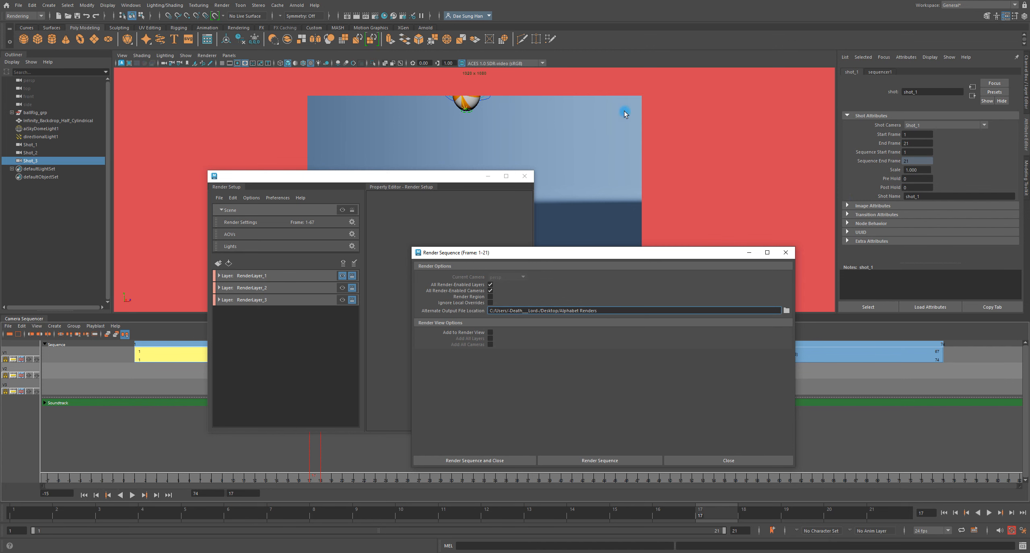
drag(447, 176, 306, 198)
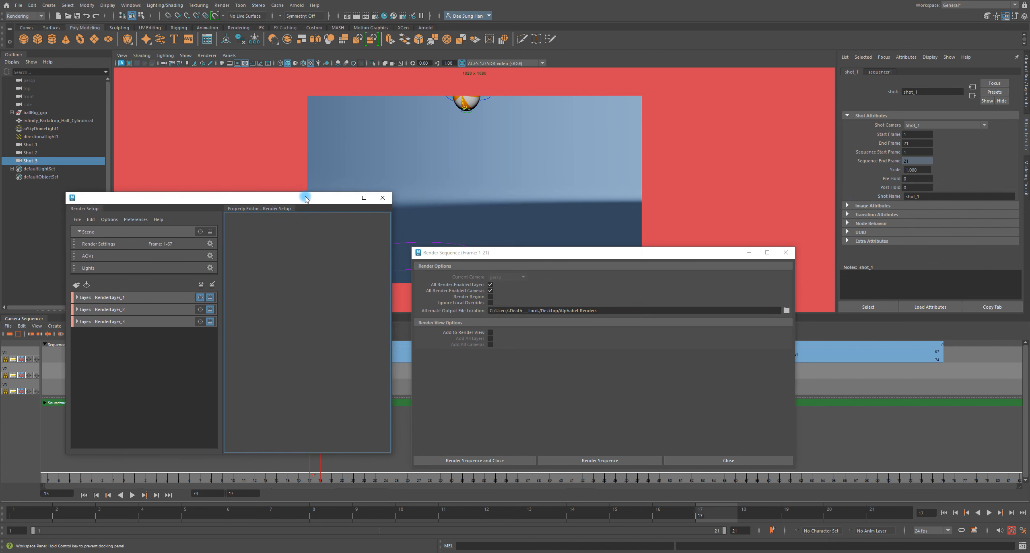
drag(551, 253, 519, 186)
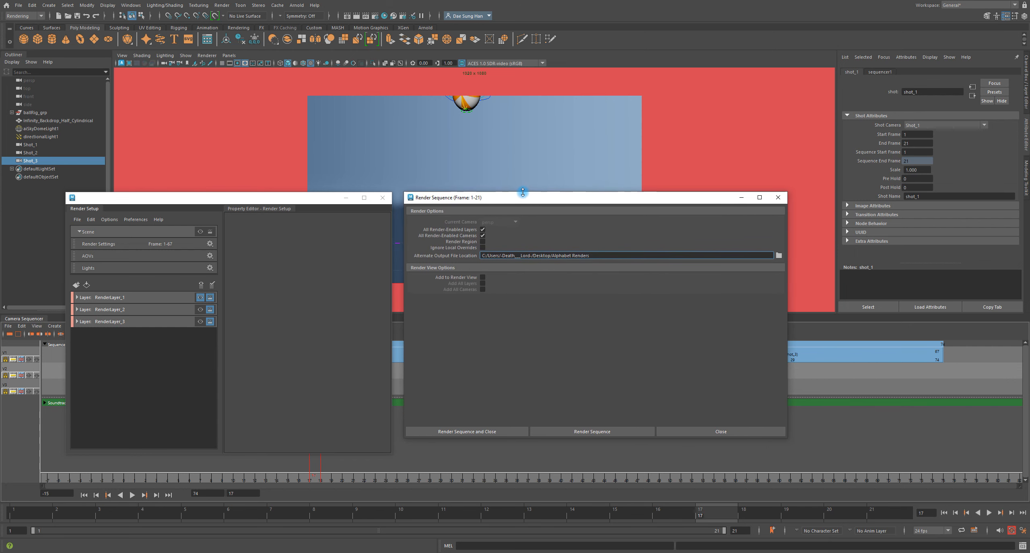
drag(486, 441, 485, 454)
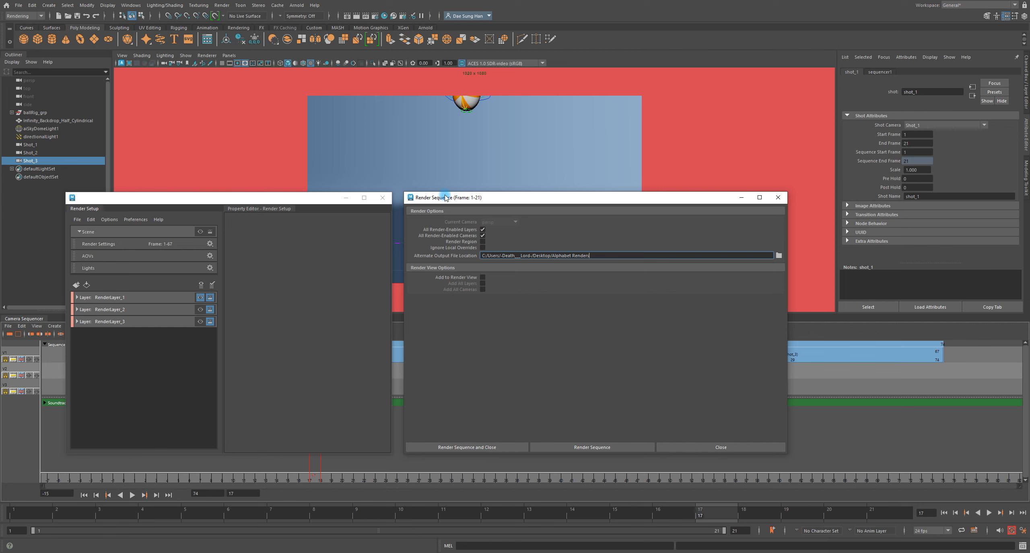
drag(445, 192, 442, 200)
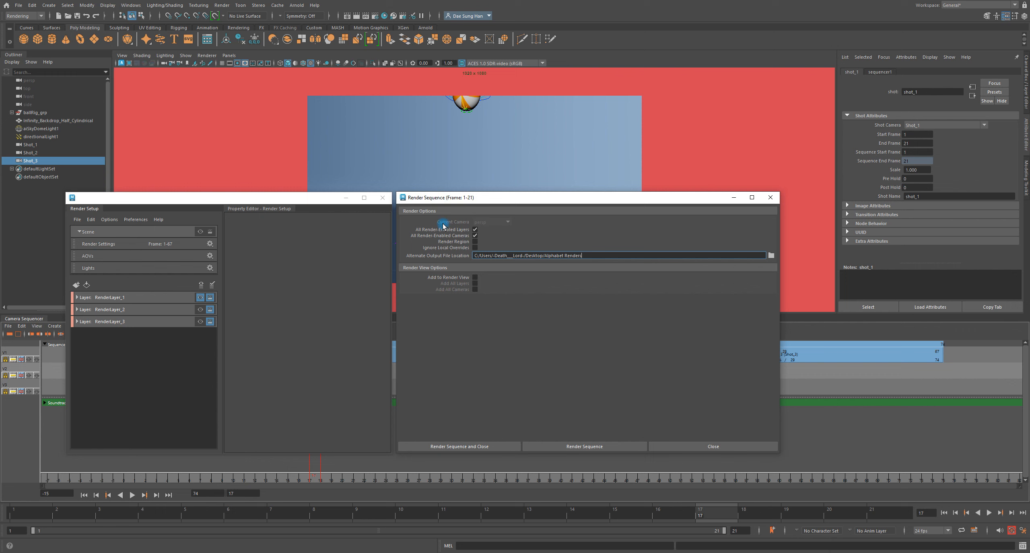
drag(486, 455, 487, 456)
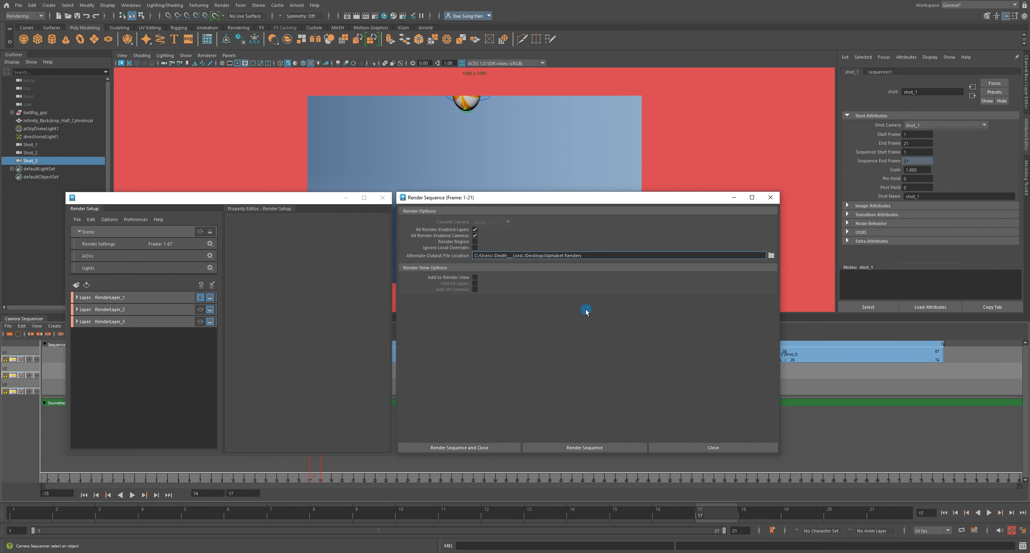
click(392, 306)
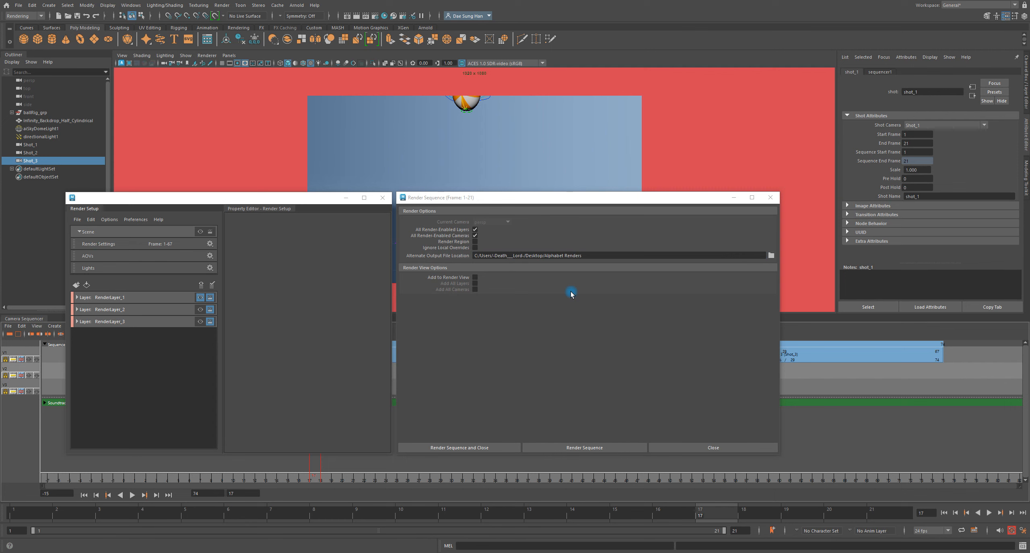
click(627, 340)
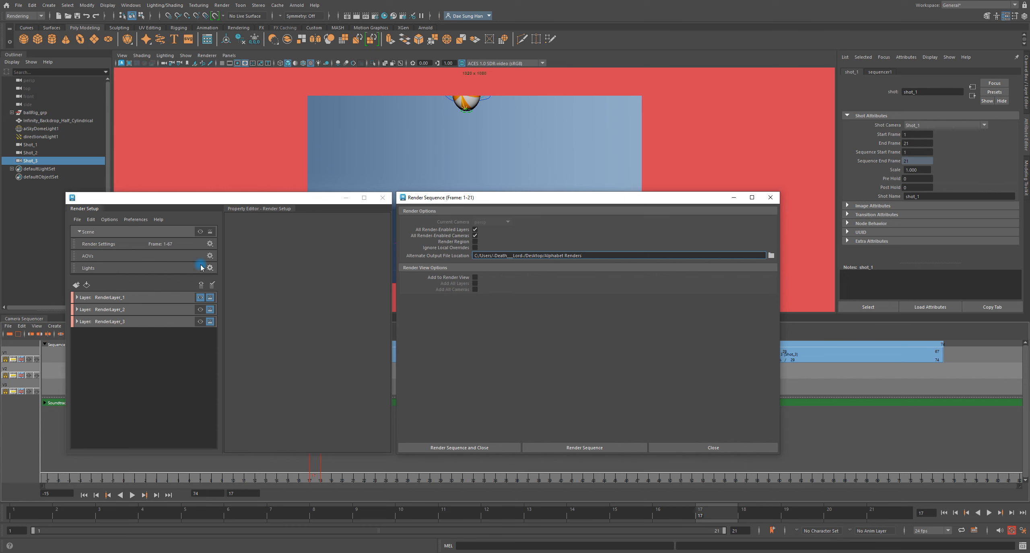
- Close the Render Sequence options and move the Render Setup window to the middle of the workspace
click(770, 197)
drag(284, 199, 584, 191)
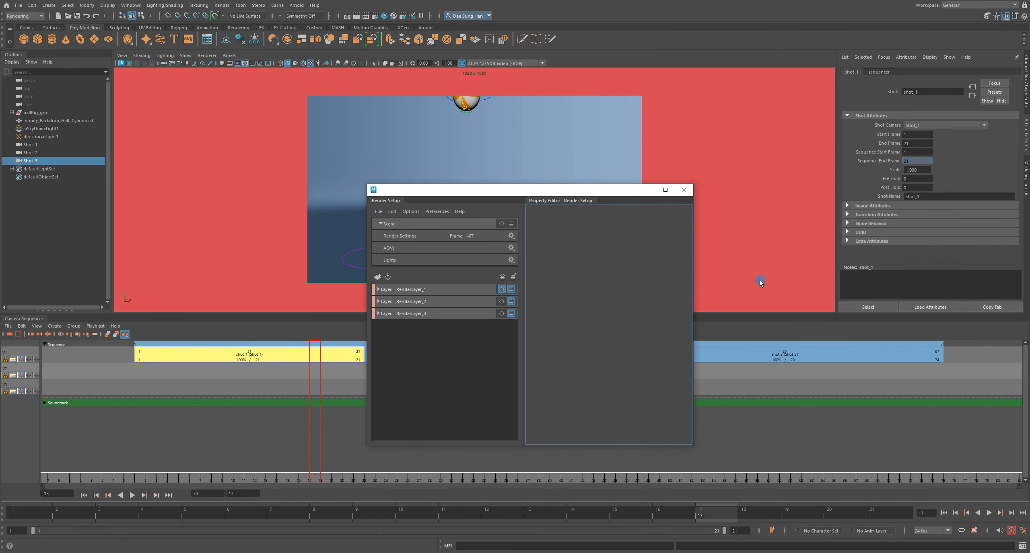
click(442, 345)
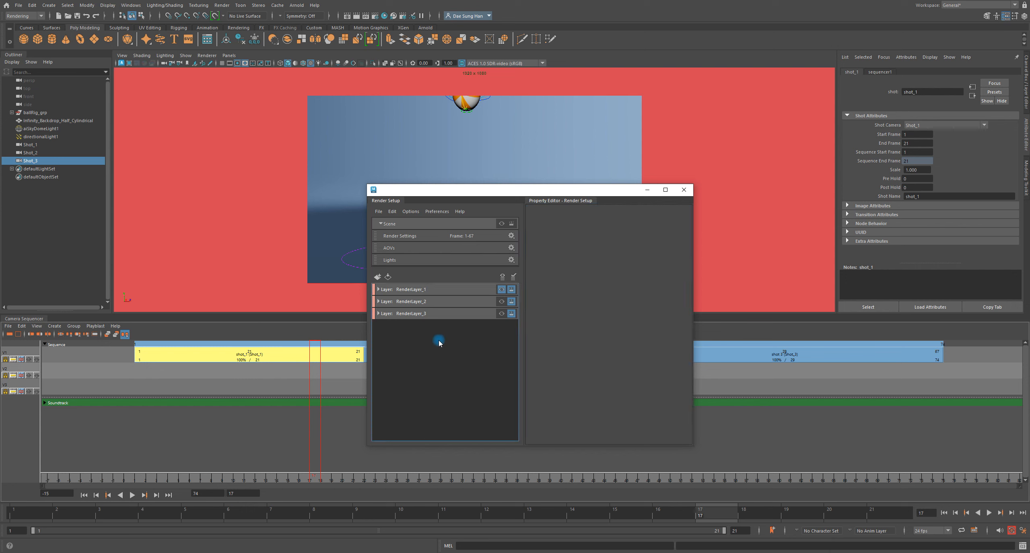
- Review the contents of RenderLayer_1, then go through all three render layers down to RenderLayer_3
click(378, 290)
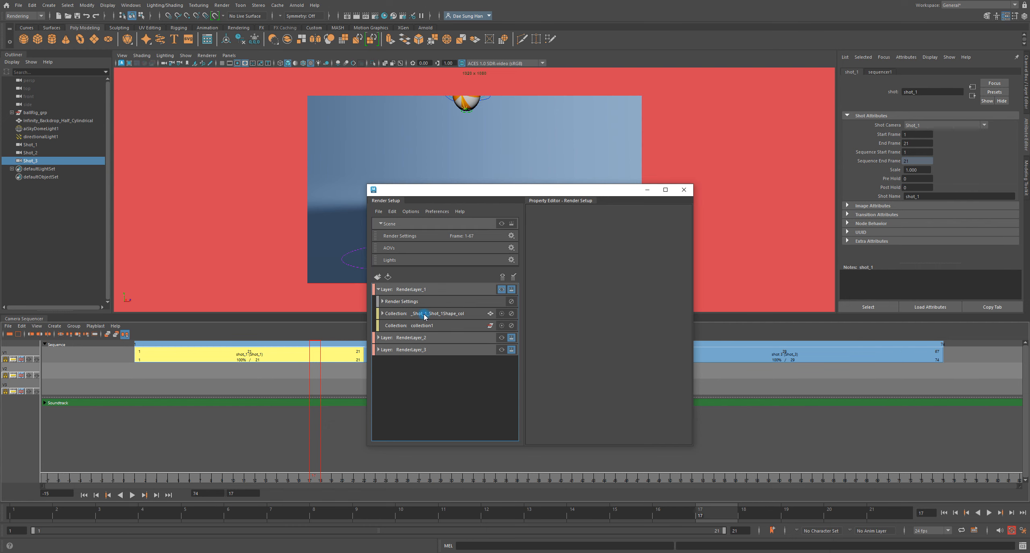
click(378, 289)
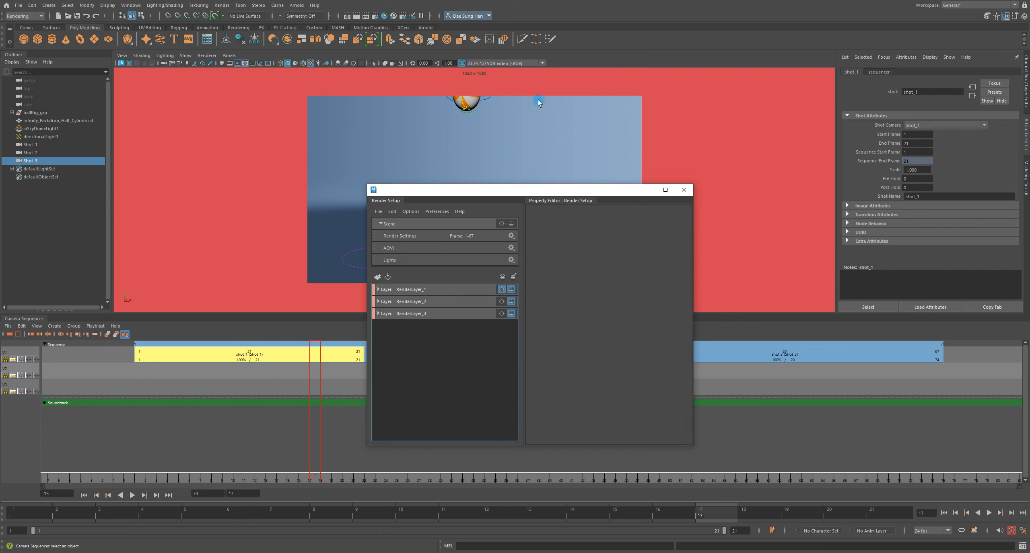
click(435, 290)
click(434, 302)
click(422, 314)
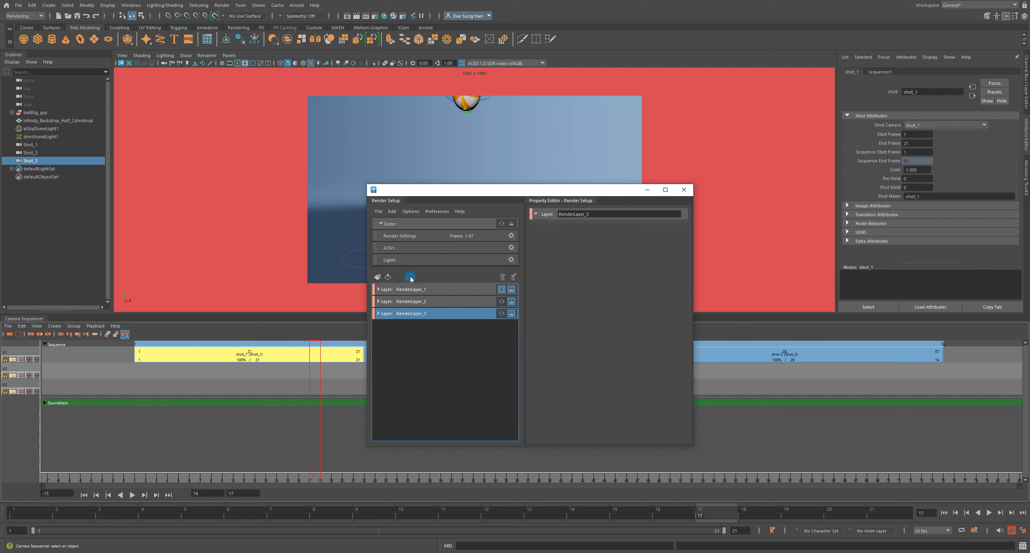
click(597, 356)
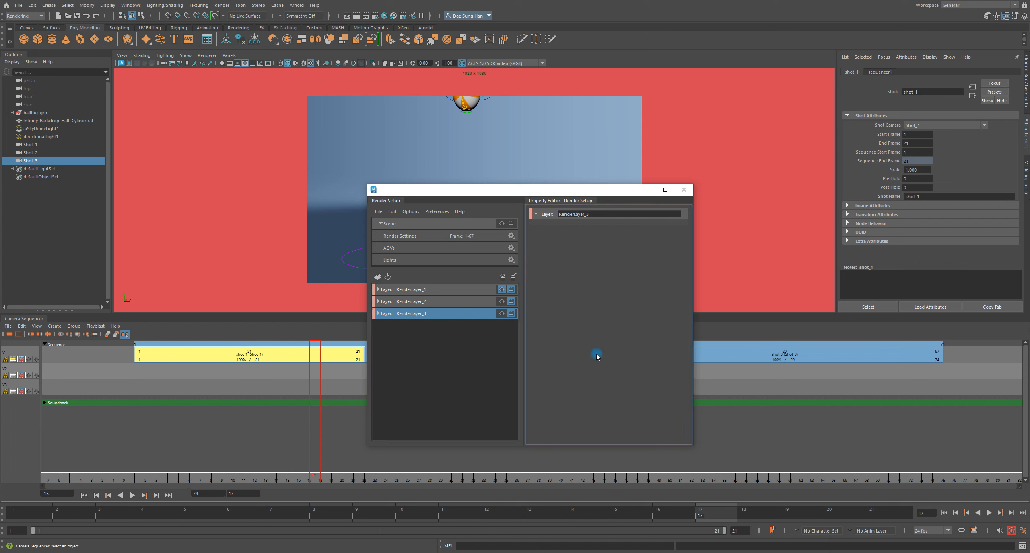
- Check the Shot_1, Shot_2 and Shot_3 cameras against the render layers and clear the layer selection
click(41, 146)
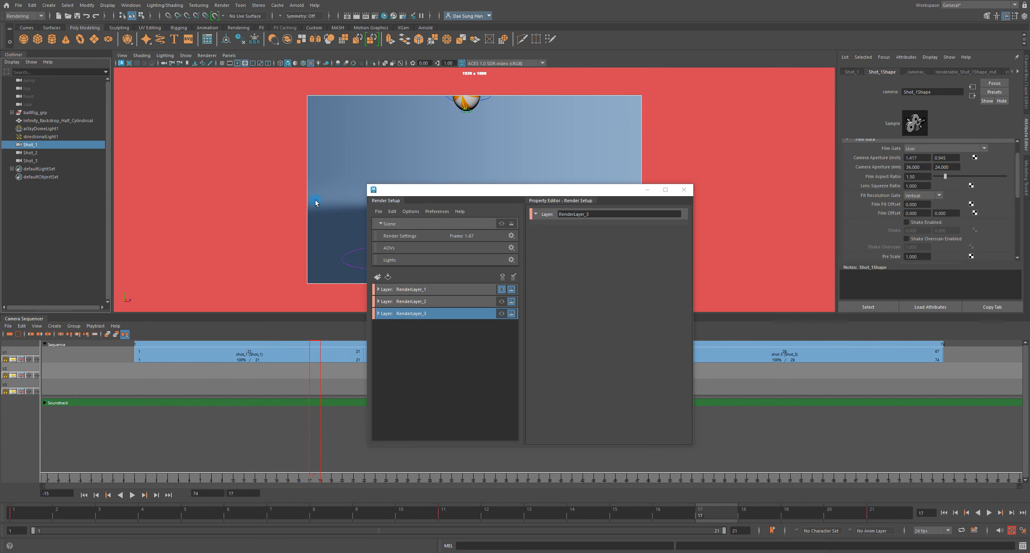
click(49, 153)
click(44, 161)
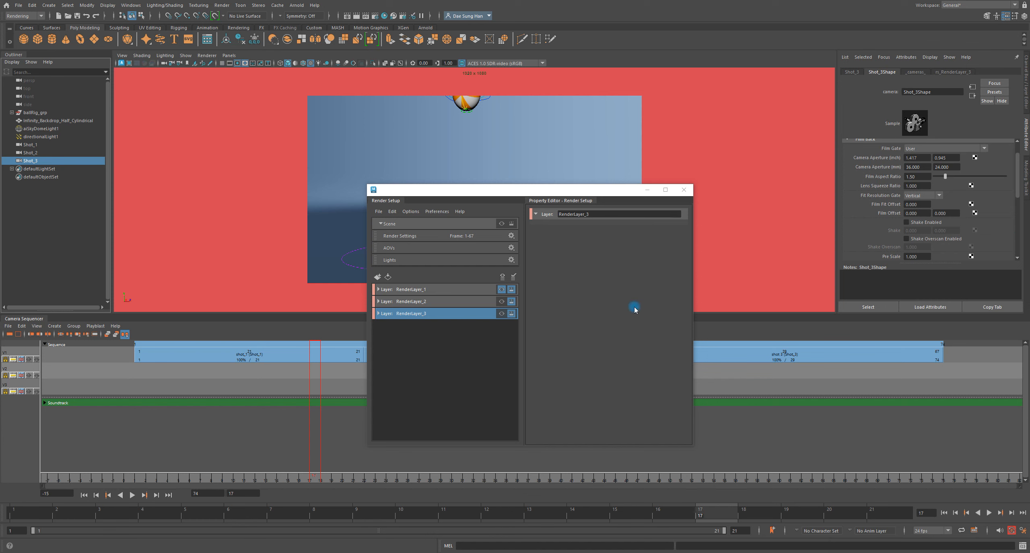
click(387, 304)
click(408, 314)
click(439, 343)
click(439, 342)
click(432, 345)
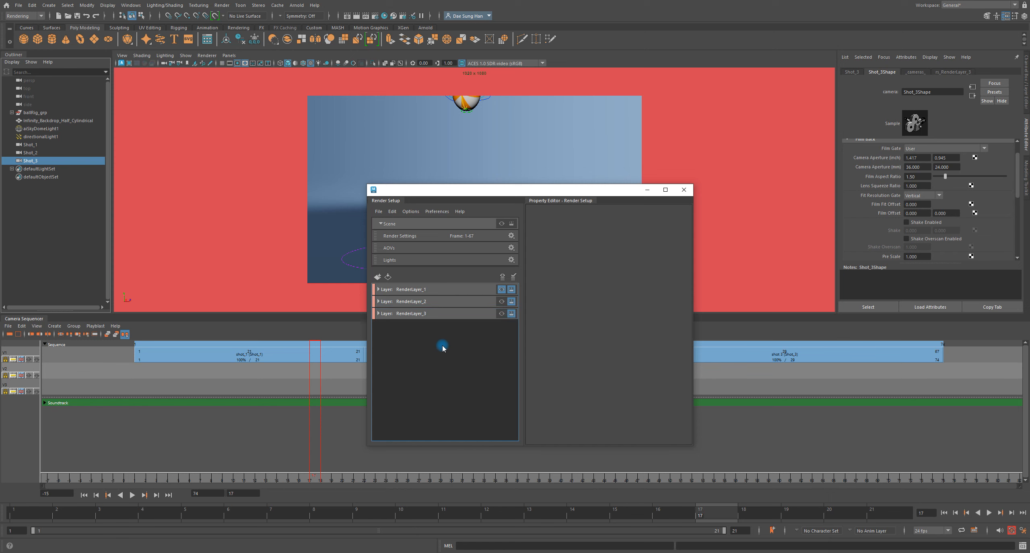
click(612, 316)
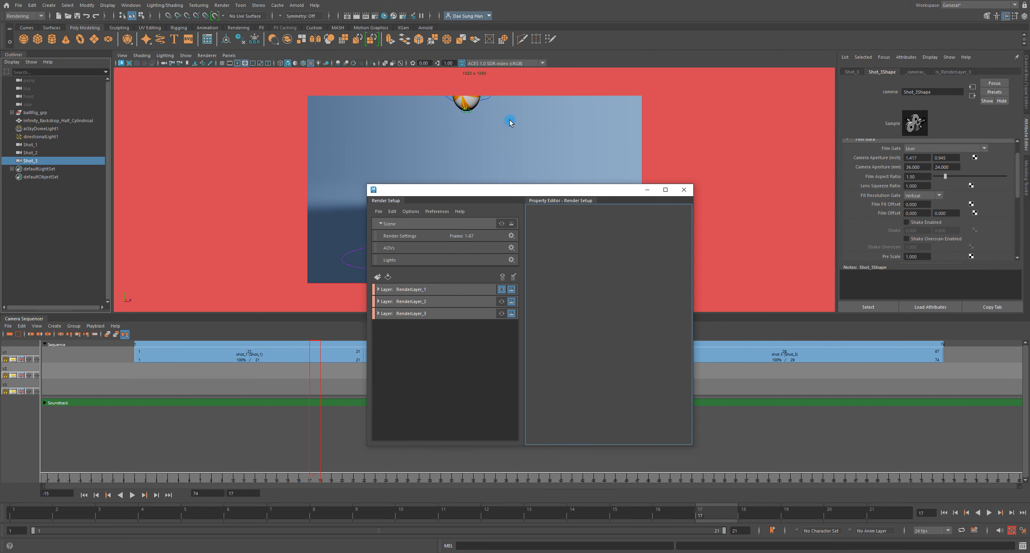
- Select the ball rig group, backdrop, sky dome light and directional light, and review the file commands for exporting the selection
drag(45, 112, 74, 145)
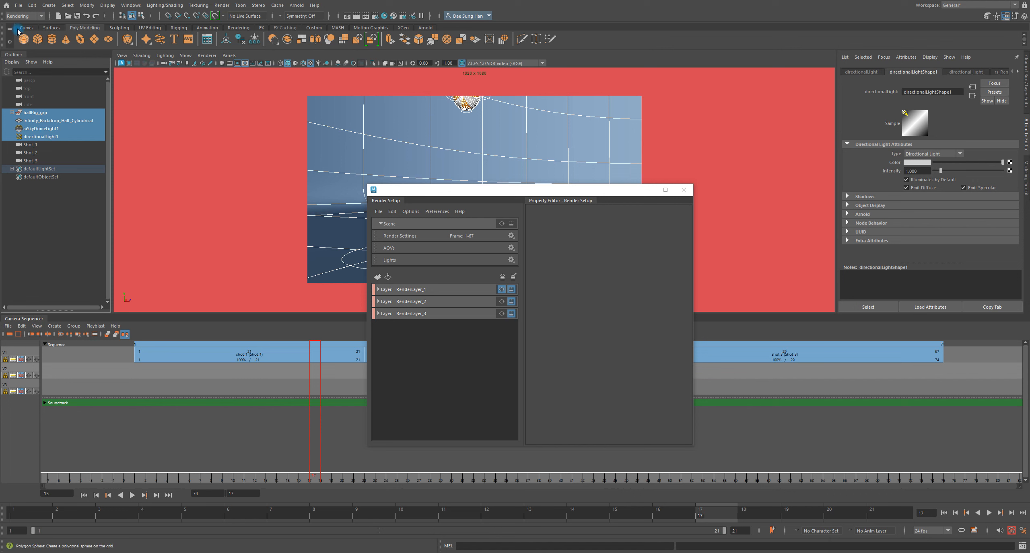
click(18, 4)
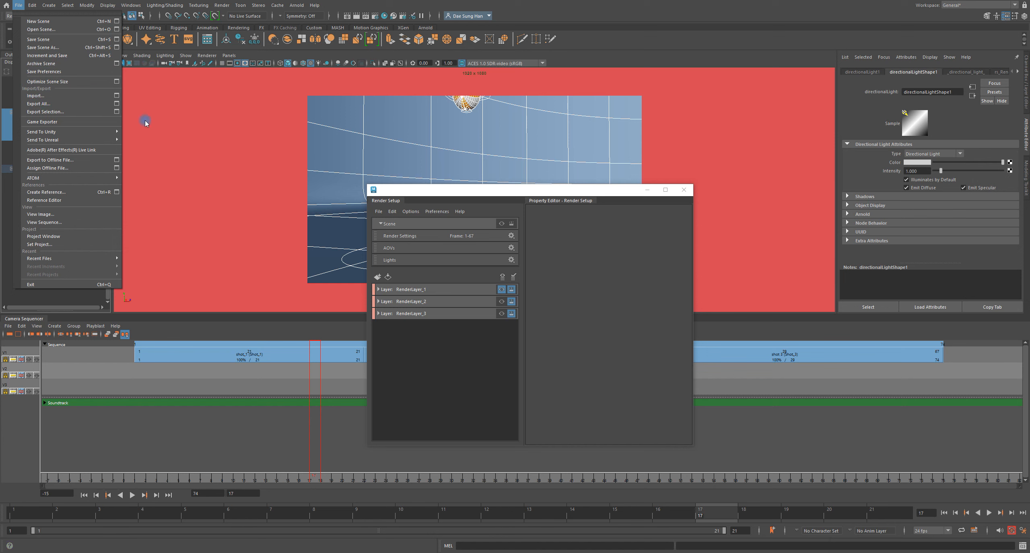
click(579, 189)
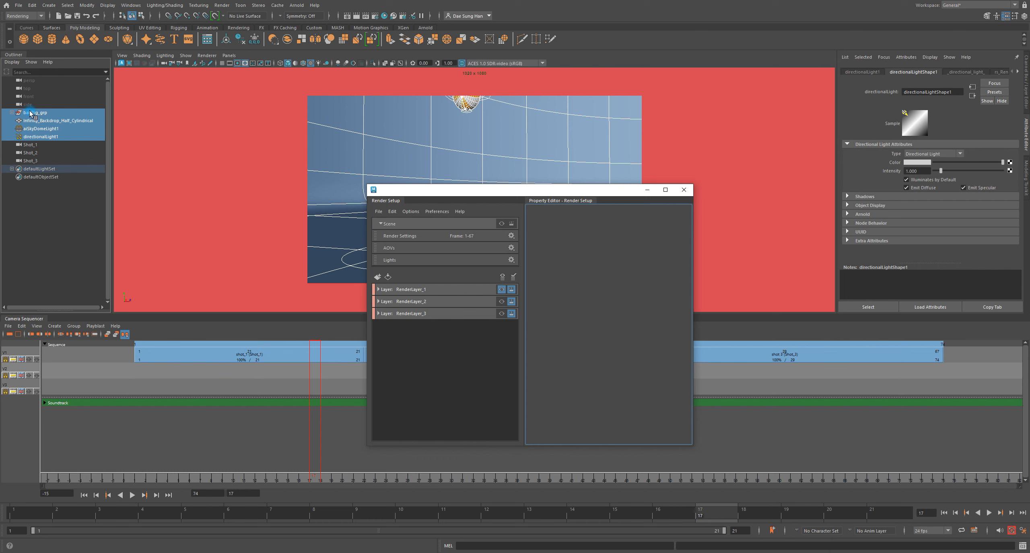
drag(31, 115, 67, 123)
drag(36, 124, 45, 132)
click(18, 5)
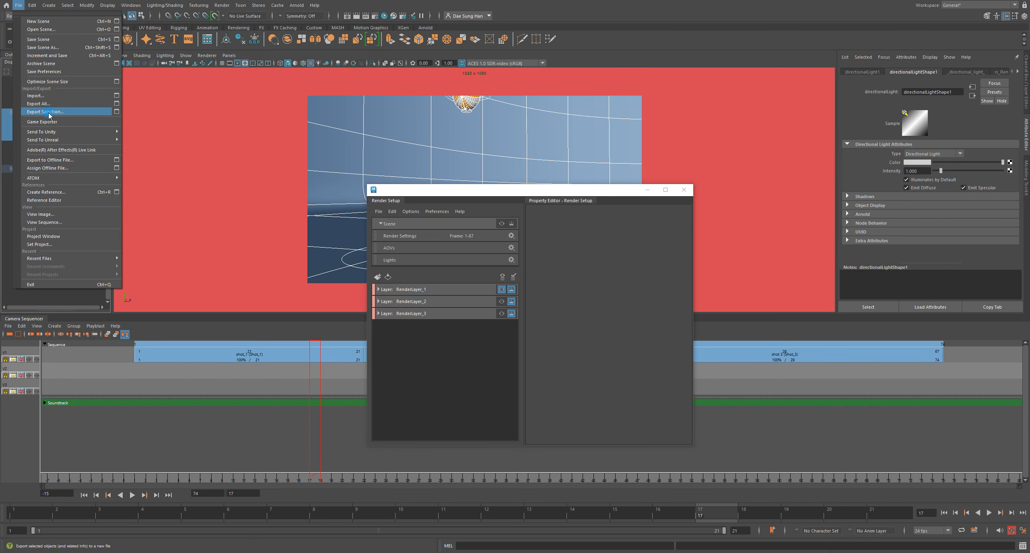
click(590, 11)
click(19, 6)
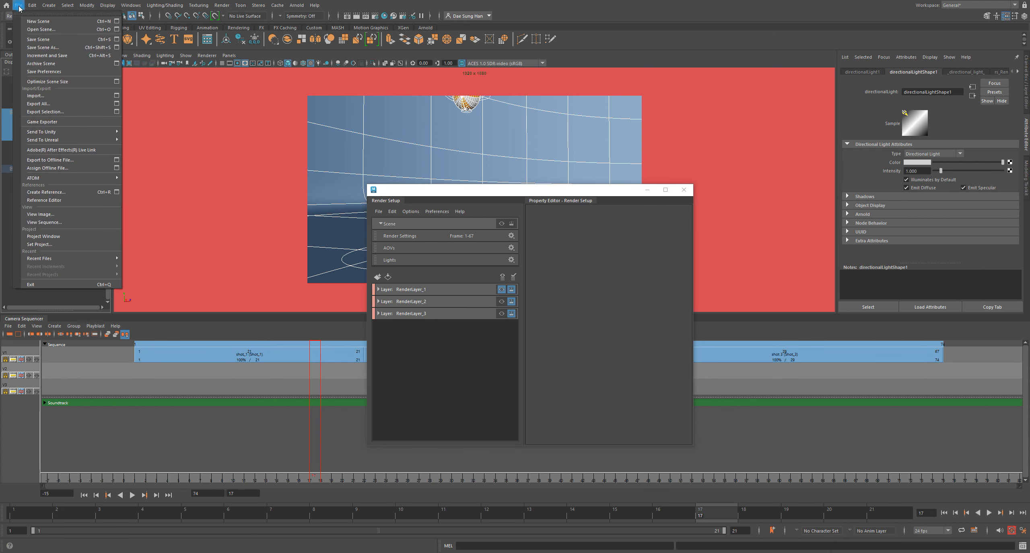
click(607, 12)
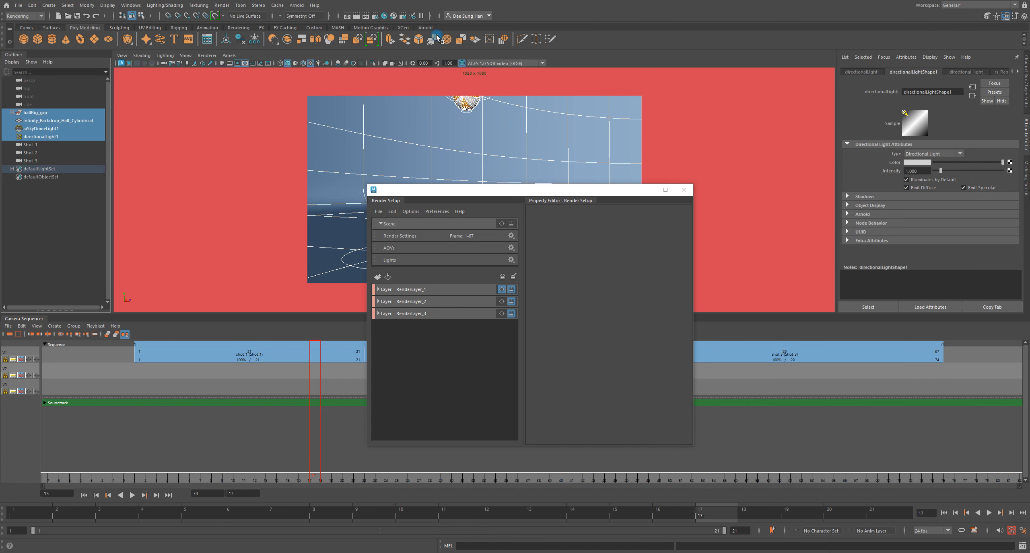
click(19, 7)
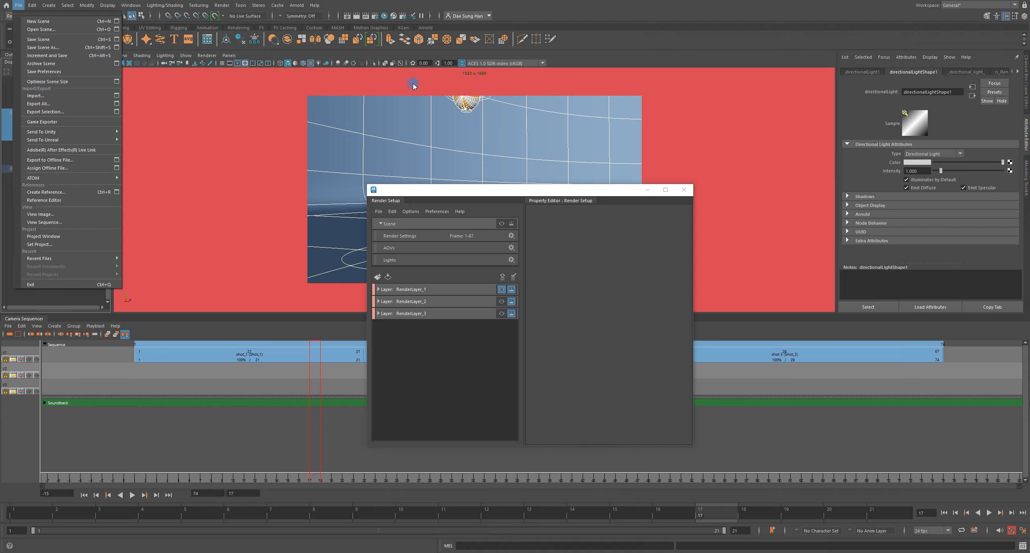
click(663, 38)
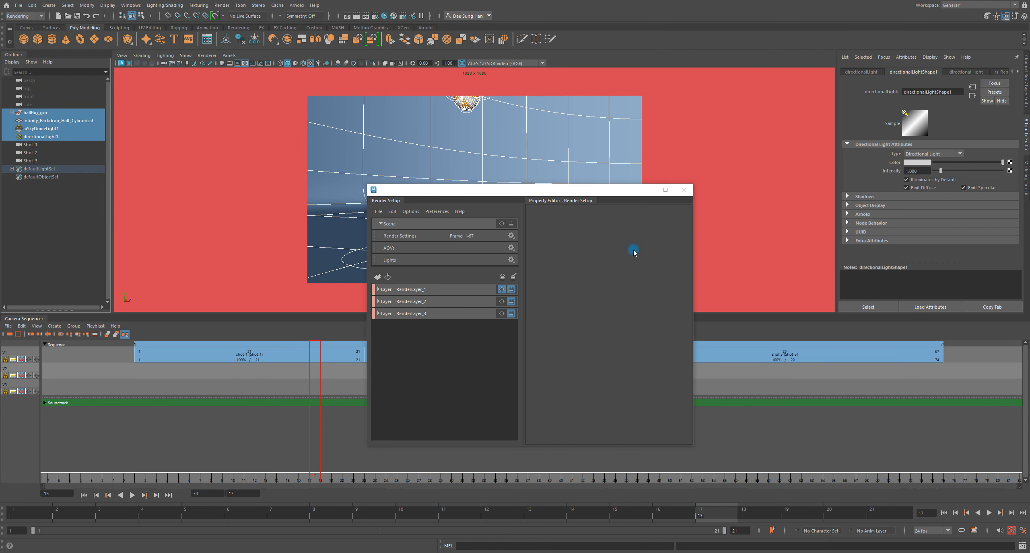
- Examine the names and attributes of the directional light and sky dome light, and go through the three shot cameras
click(47, 138)
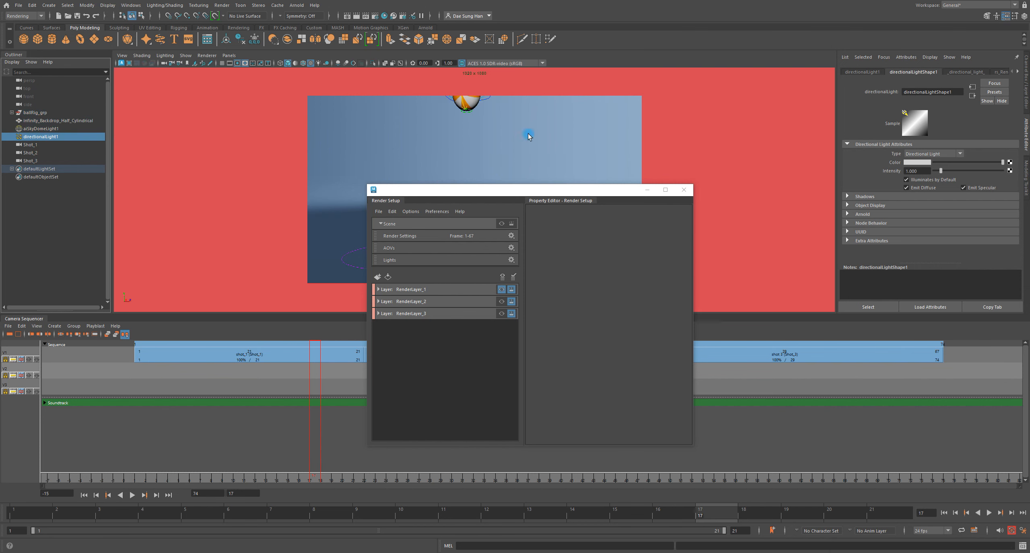
drag(952, 92, 936, 93)
click(51, 128)
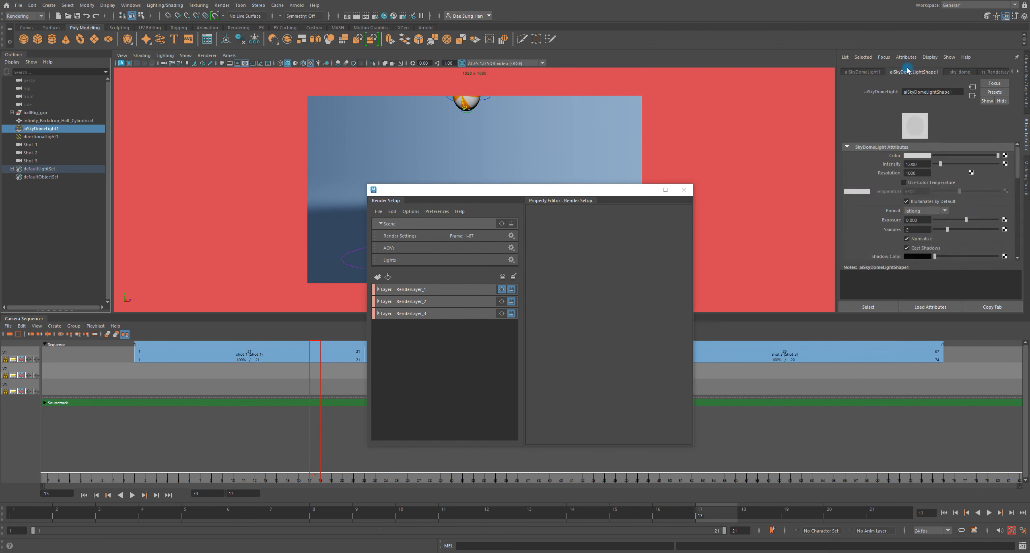
drag(937, 92, 963, 92)
click(58, 136)
click(58, 130)
click(56, 136)
click(54, 129)
click(41, 144)
click(39, 152)
click(37, 161)
click(52, 129)
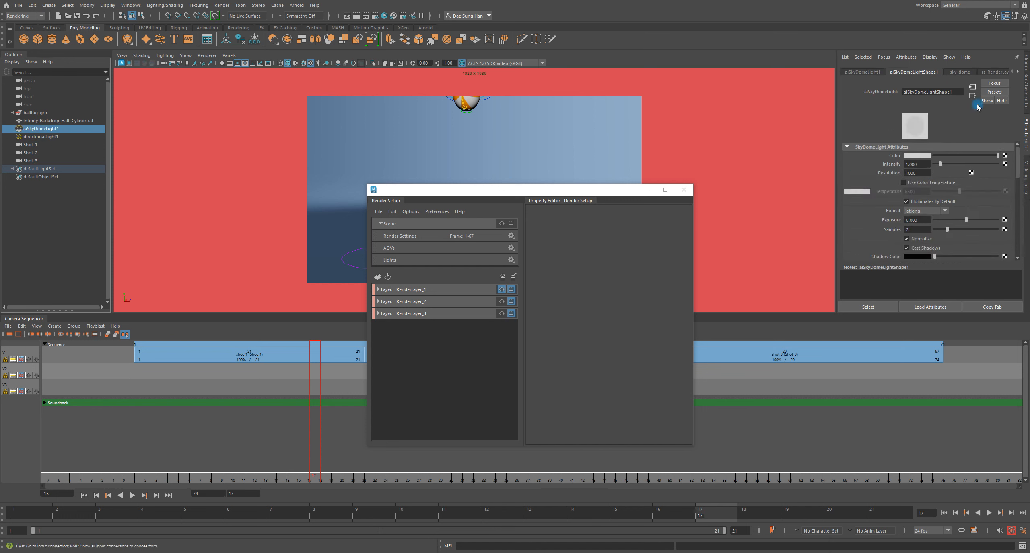
click(607, 364)
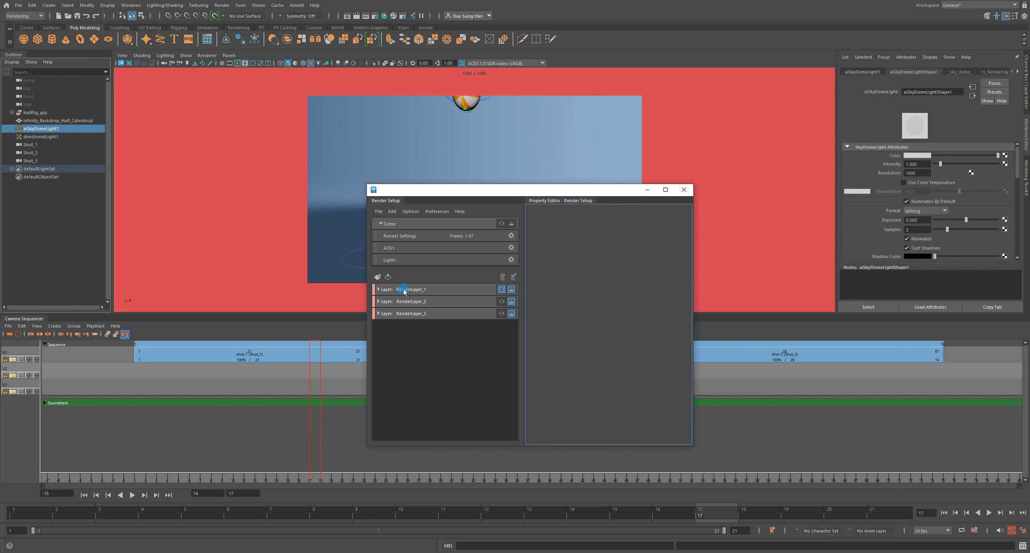
- Move the Render Setup window clear of the second and third shots in the Camera Sequencer and select RenderLayer_2
click(378, 290)
click(378, 289)
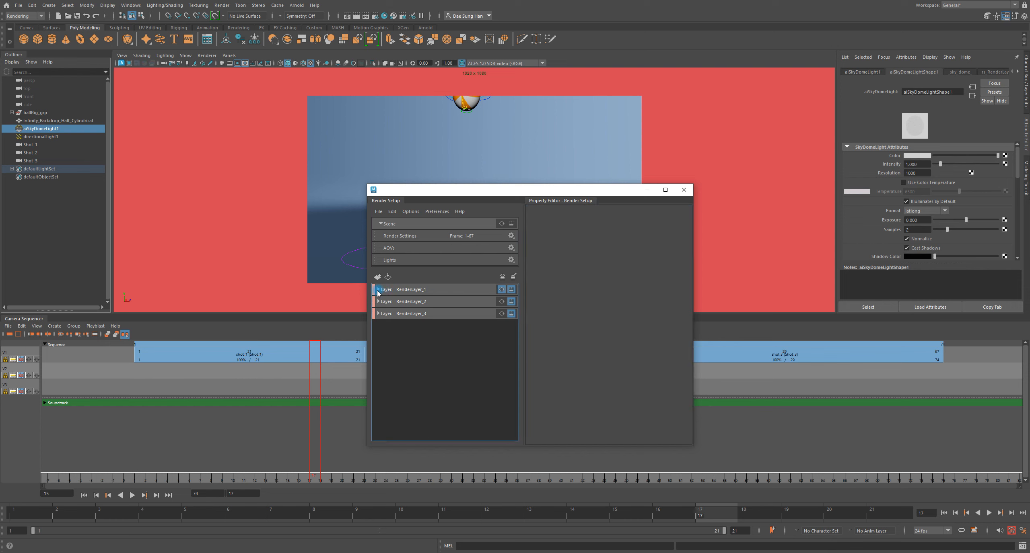
drag(506, 192, 548, 256)
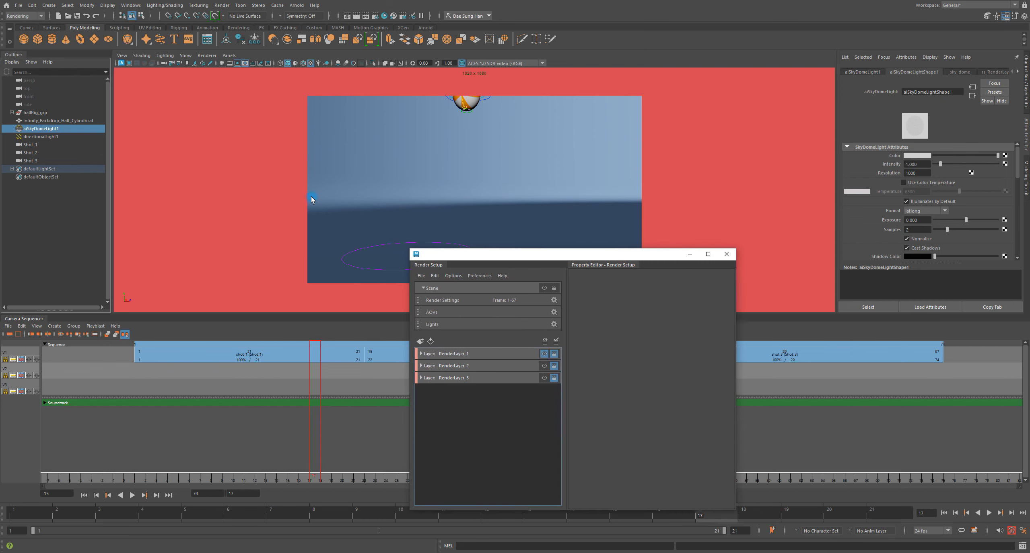
drag(599, 259, 300, 196)
click(181, 315)
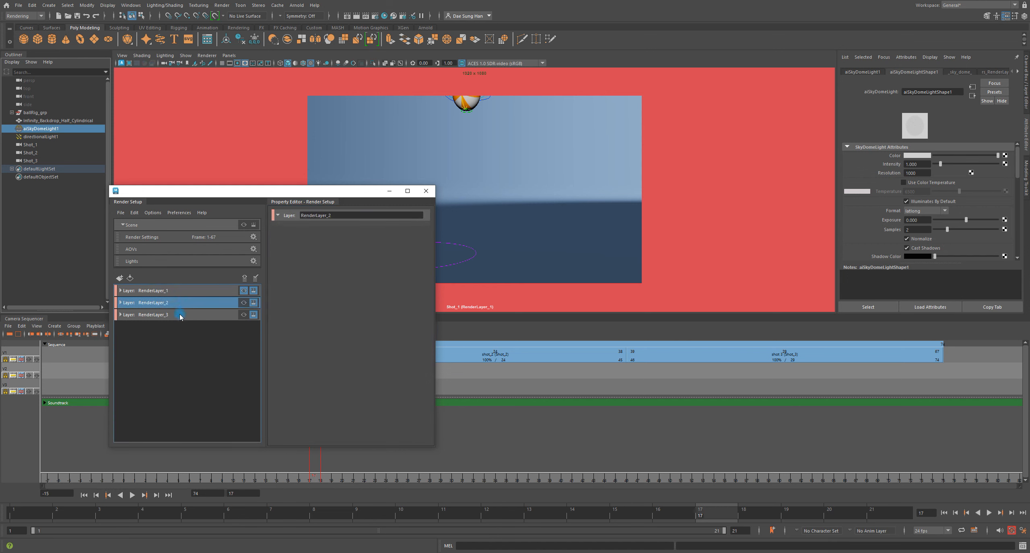
click(173, 303)
click(352, 345)
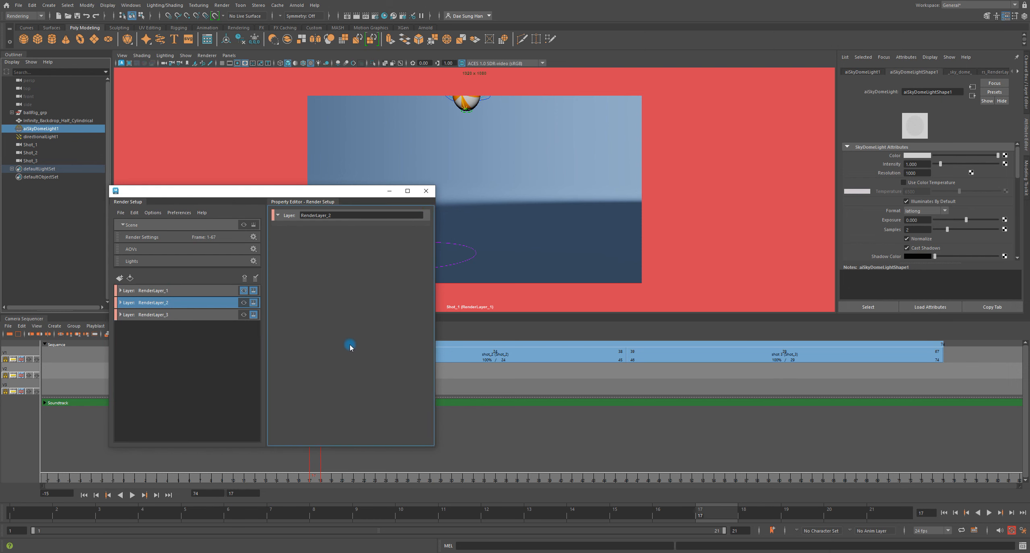